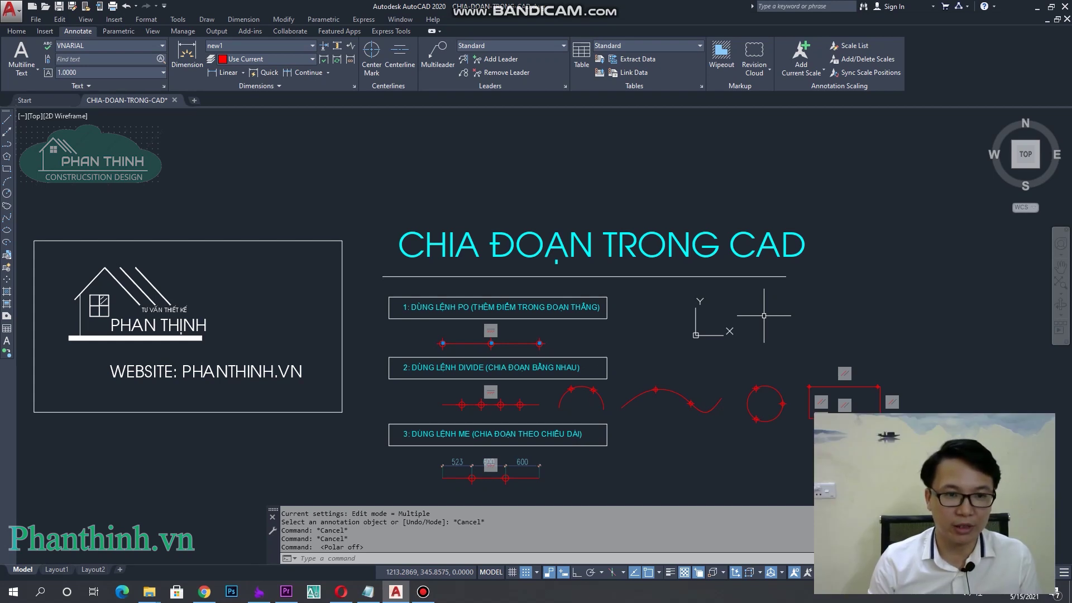
# - Draw a long horizontal Ortho line to the right of the PO example
pyautogui.scroll(-1, 764, 316)
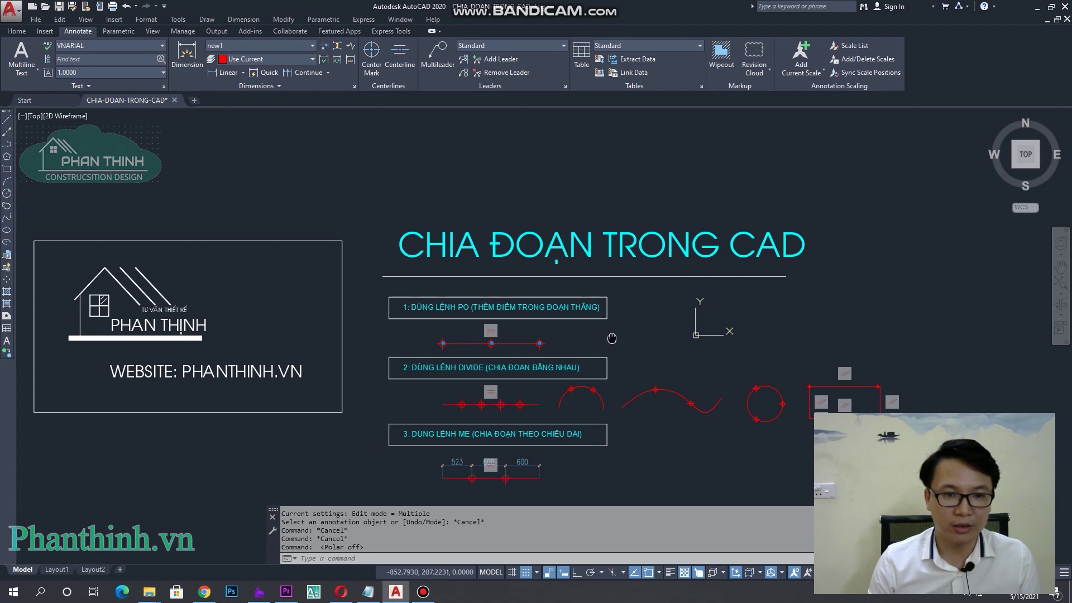
pyautogui.scroll(1, 723, 324)
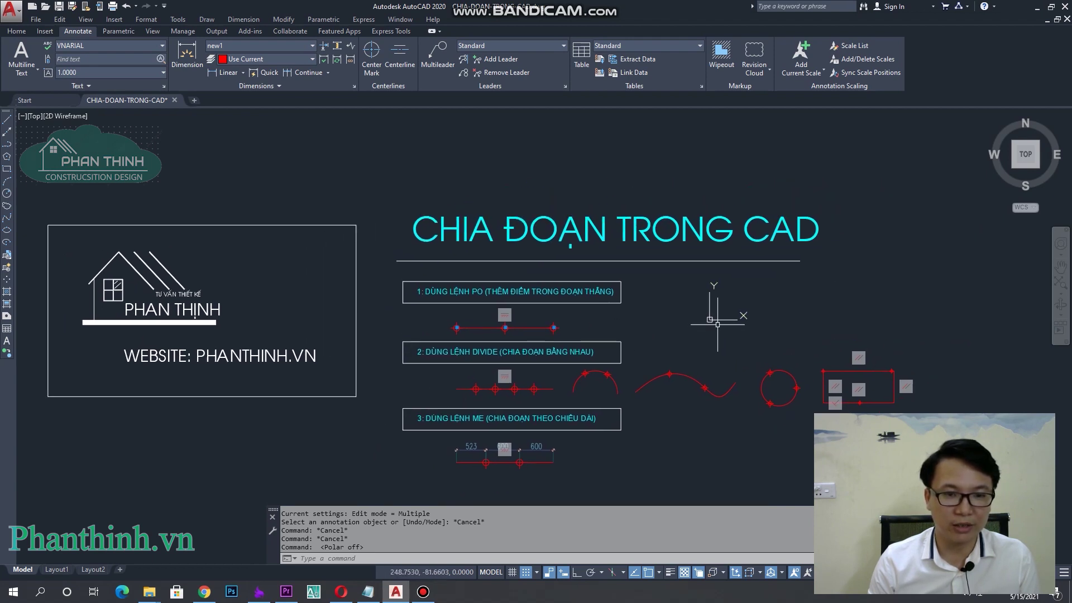
pyautogui.scroll(-1, 600, 357)
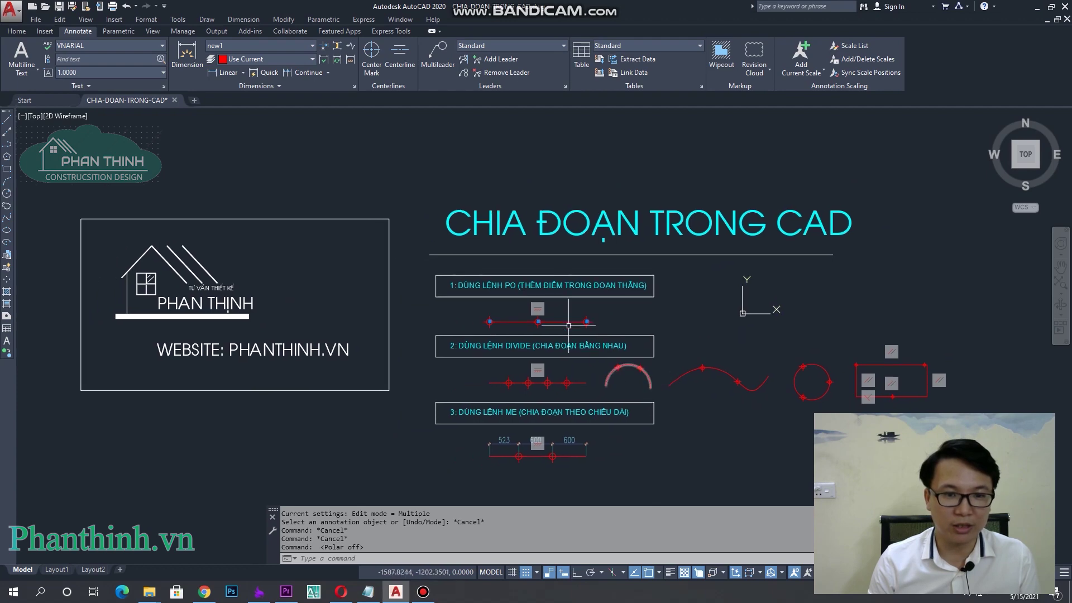
pyautogui.scroll(4, 581, 311)
pyautogui.scroll(-2, 581, 311)
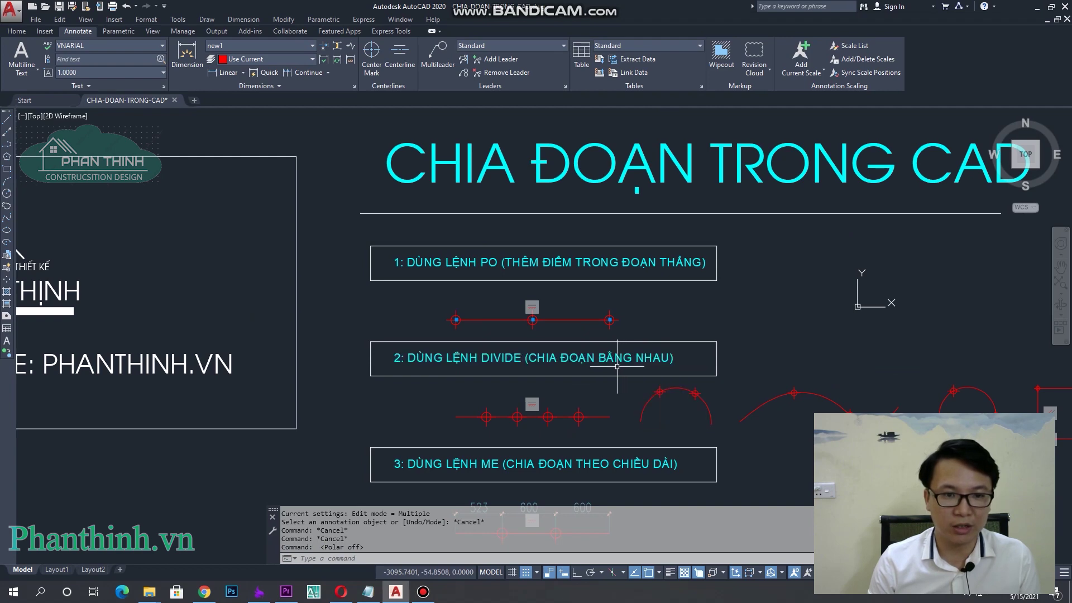
pyautogui.moveTo(601, 400); pyautogui.dragTo(602, 348, button='middle')
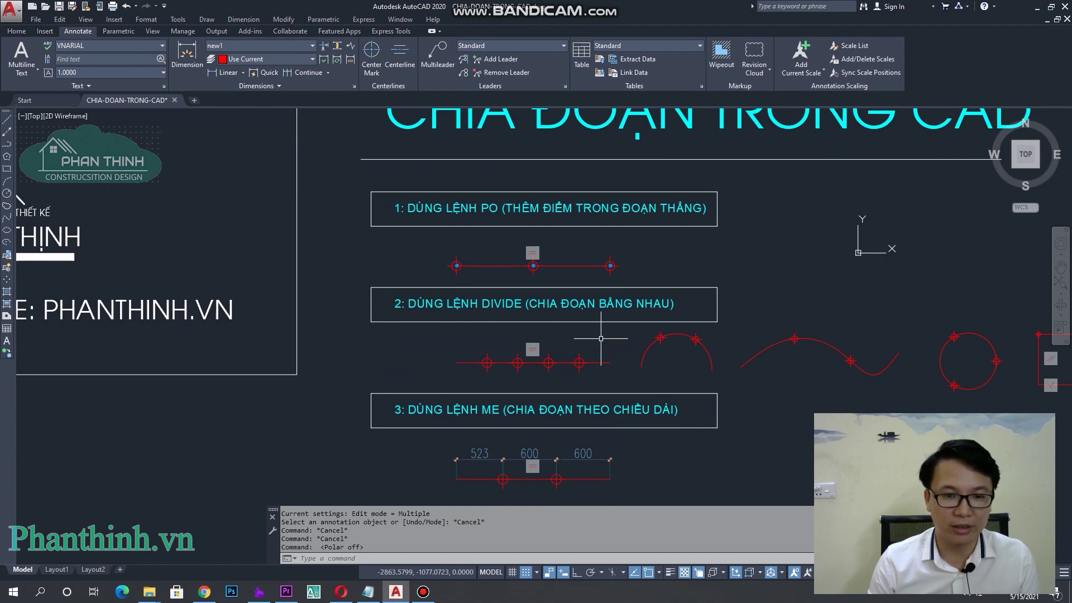
pyautogui.moveTo(652, 373); pyautogui.dragTo(648, 357, button='middle')
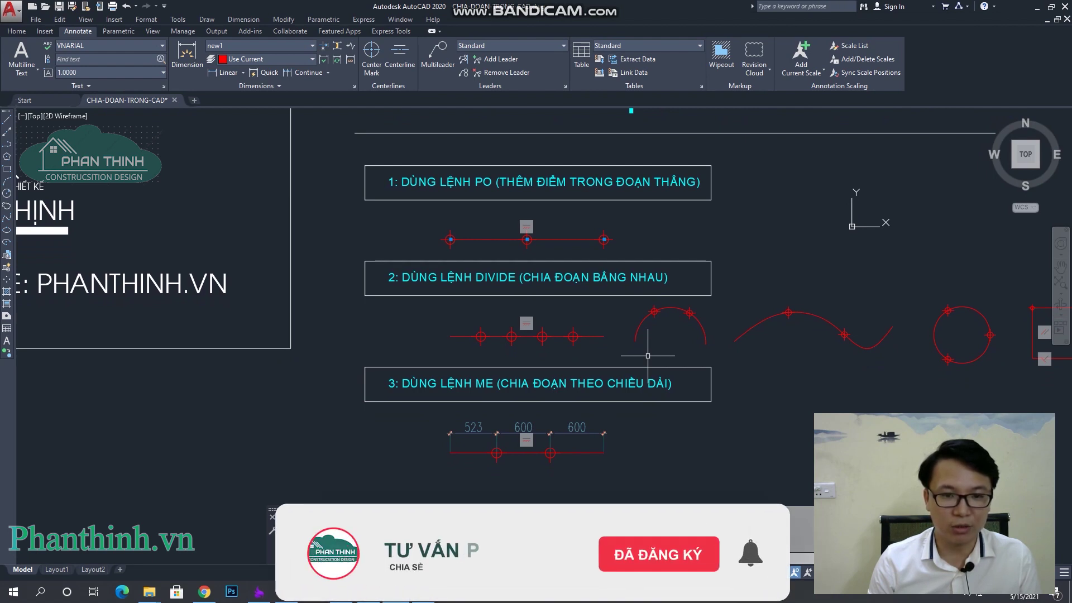
pyautogui.moveTo(695, 306); pyautogui.dragTo(680, 352, button='middle')
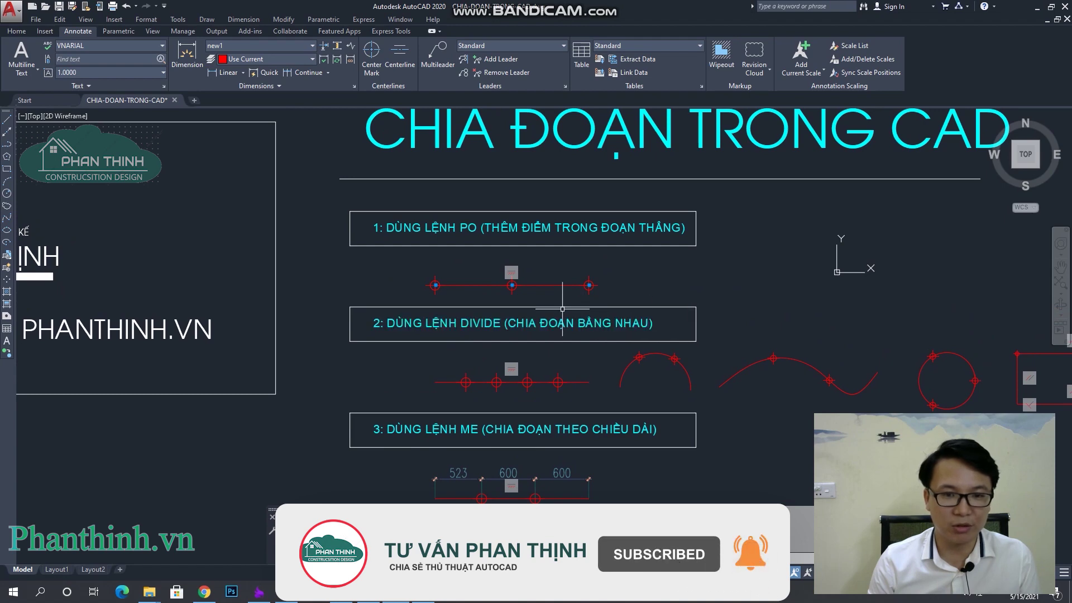
pyautogui.scroll(-2, 562, 309)
pyautogui.moveTo(605, 296)
pyautogui.mouseDown(button='middle')
pyautogui.moveTo(503, 317)
pyautogui.moveTo(608, 305)
pyautogui.mouseUp(button='middle')
pyautogui.scroll(2, 608, 304)
pyautogui.scroll(2, 587, 300)
pyautogui.moveTo(516, 320); pyautogui.dragTo(557, 346, button='middle')
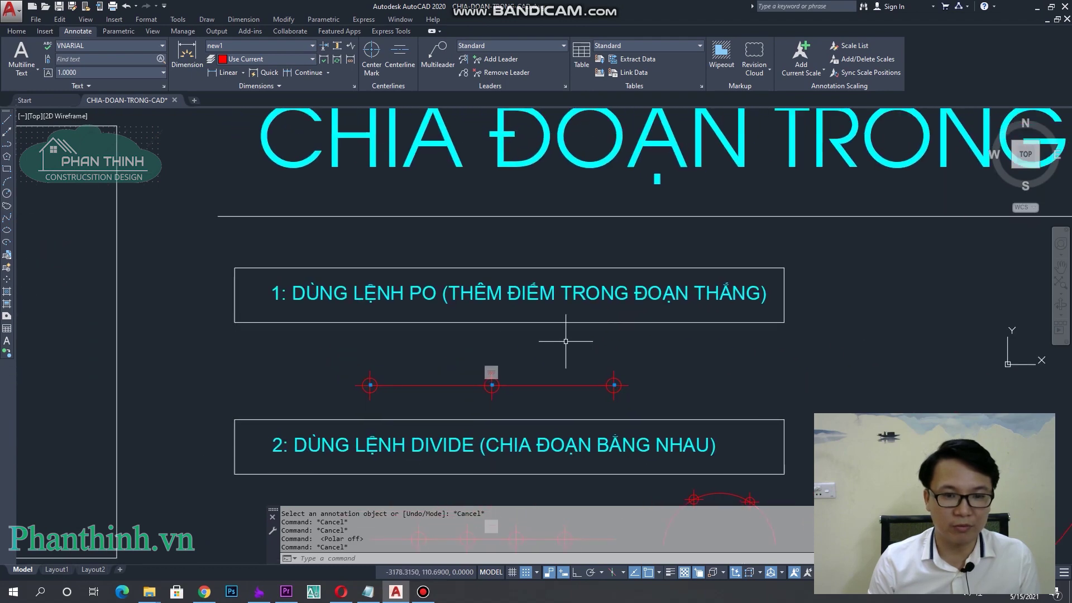
pyautogui.moveTo(737, 370); pyautogui.dragTo(511, 338, button='middle')
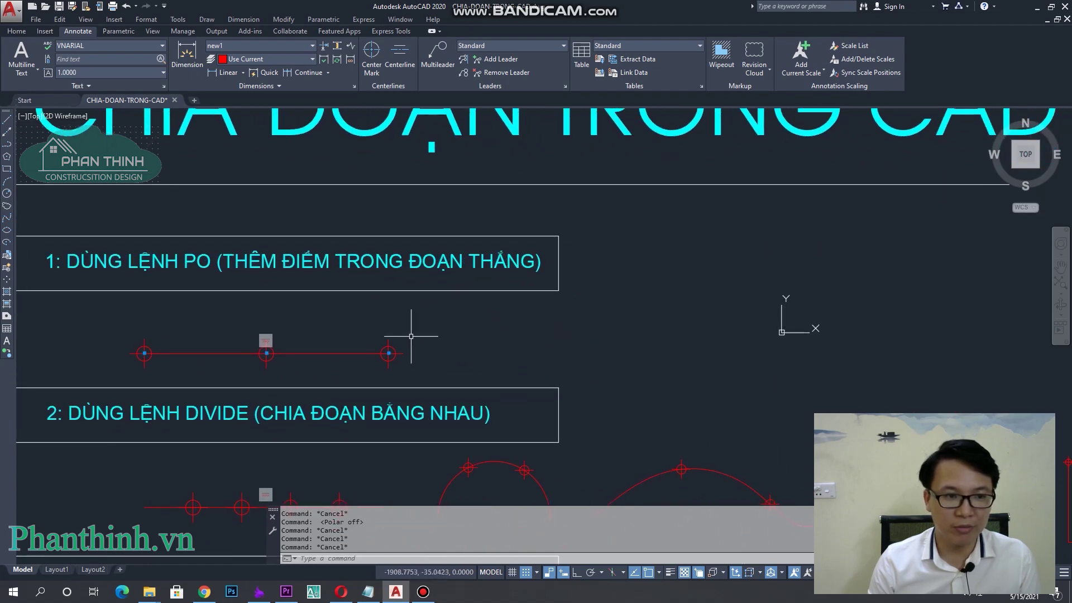
pyautogui.moveTo(420, 336); pyautogui.dragTo(515, 335, button='middle')
pyautogui.moveTo(435, 329); pyautogui.dragTo(551, 335, button='middle')
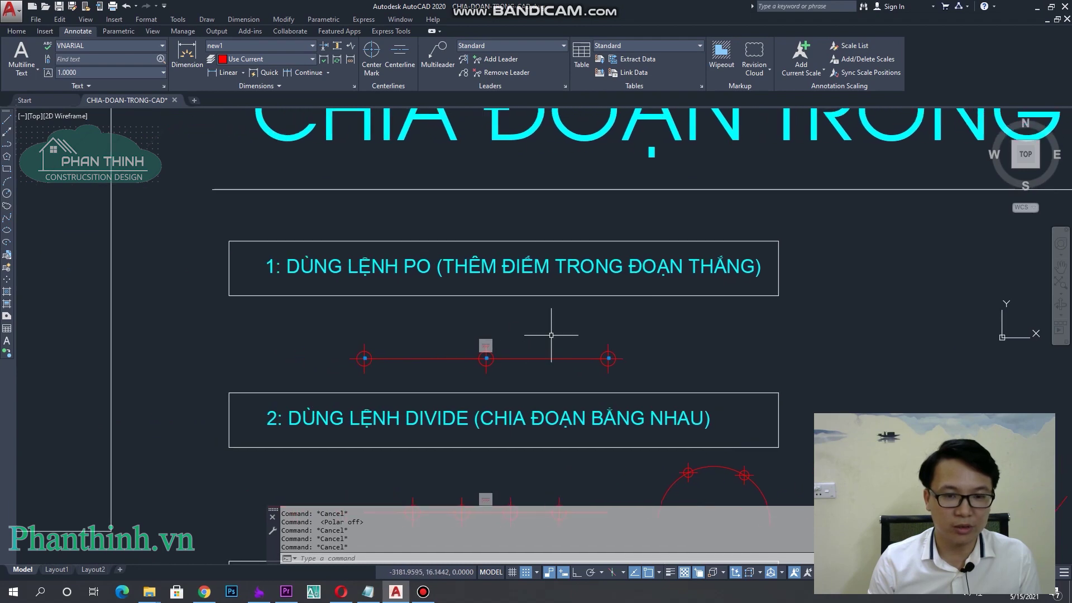
pyautogui.moveTo(819, 376); pyautogui.dragTo(531, 282, button='middle')
pyautogui.scroll(-4, 559, 296)
pyautogui.scroll(2, 492, 365)
pyautogui.scroll(2, 501, 367)
pyautogui.moveTo(535, 403); pyautogui.dragTo(535, 491, button='middle')
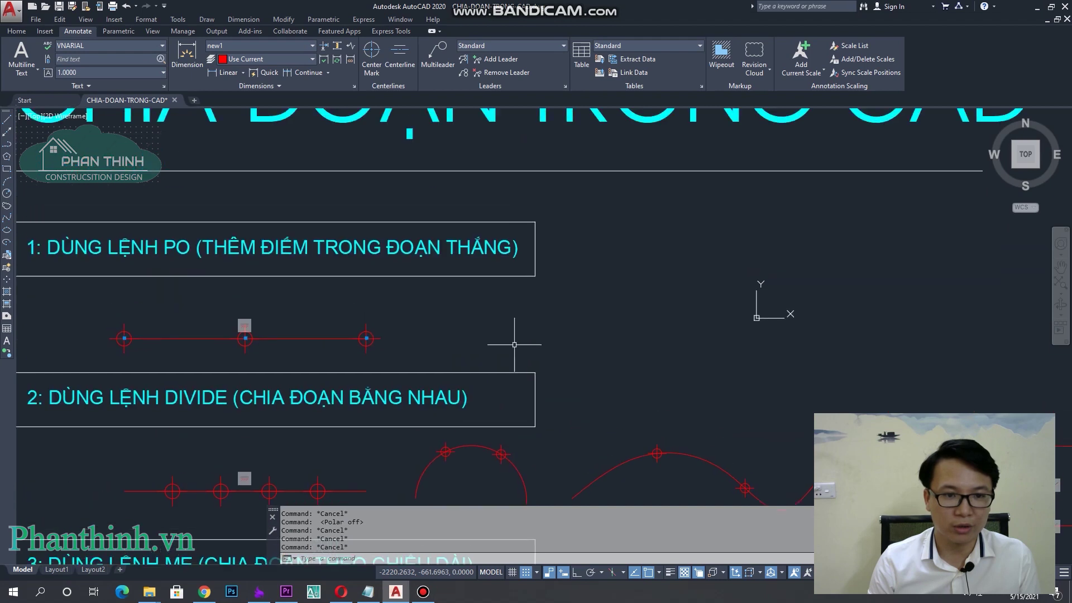
pyautogui.write('l')
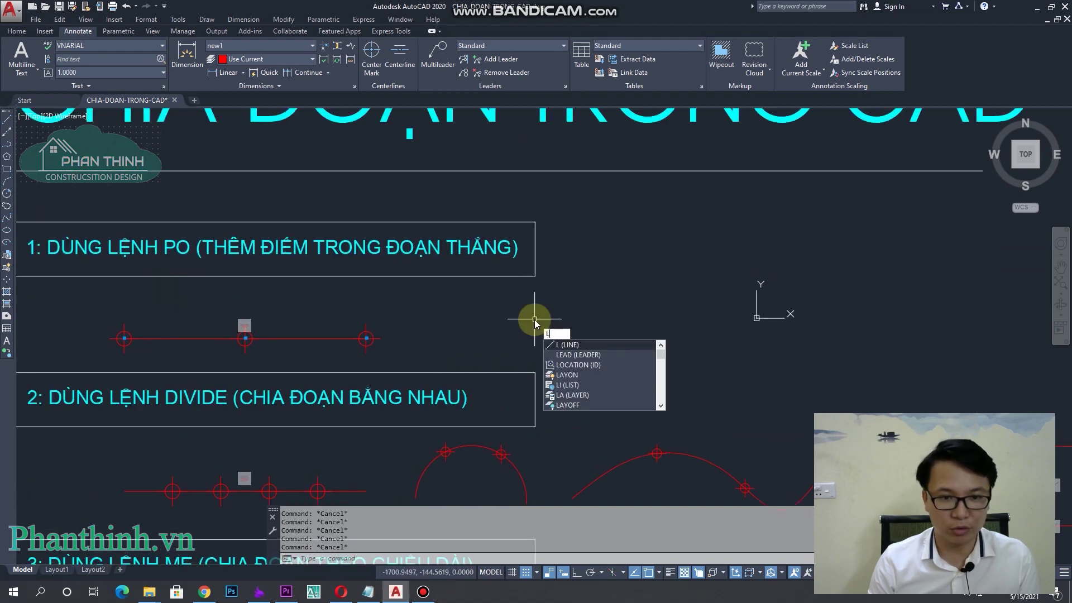
pyautogui.press('Return')
pyautogui.click(520, 322)
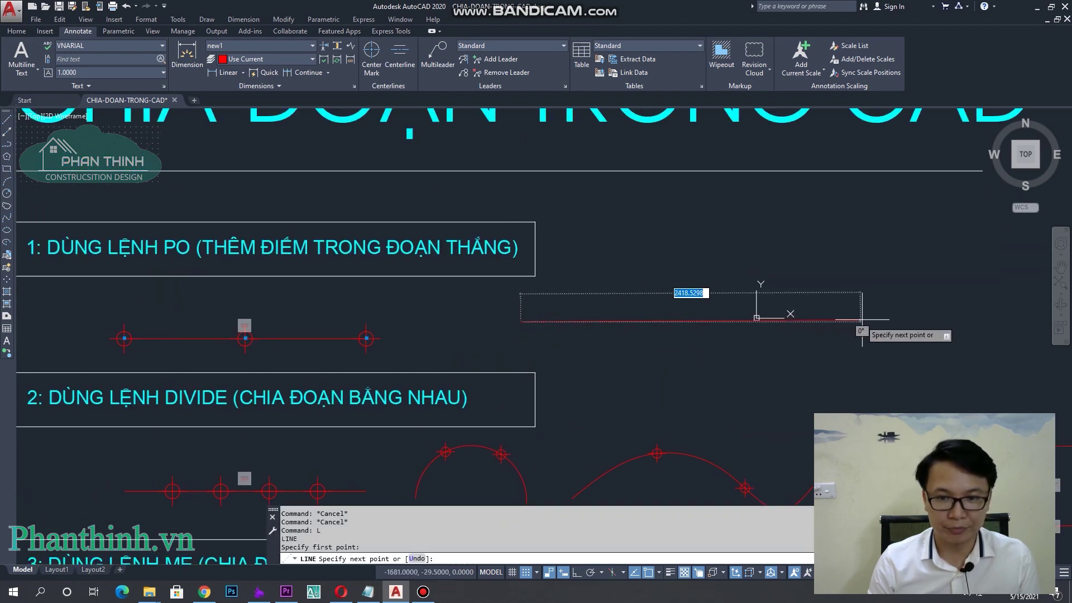
pyautogui.press('F8')
pyautogui.click(912, 322)
pyautogui.press('Escape')
# - Place five point markers along the new line with PO, from end to end
pyautogui.moveTo(699, 345); pyautogui.dragTo(522, 313, button='middle')
pyautogui.scroll(3, 523, 313)
pyautogui.scroll(-3, 596, 293)
pyautogui.moveTo(596, 293); pyautogui.dragTo(627, 318, button='middle')
pyautogui.scroll(2, 536, 321)
pyautogui.moveTo(536, 321); pyautogui.dragTo(599, 328, button='middle')
pyautogui.press('Escape')
pyautogui.press('Escape')
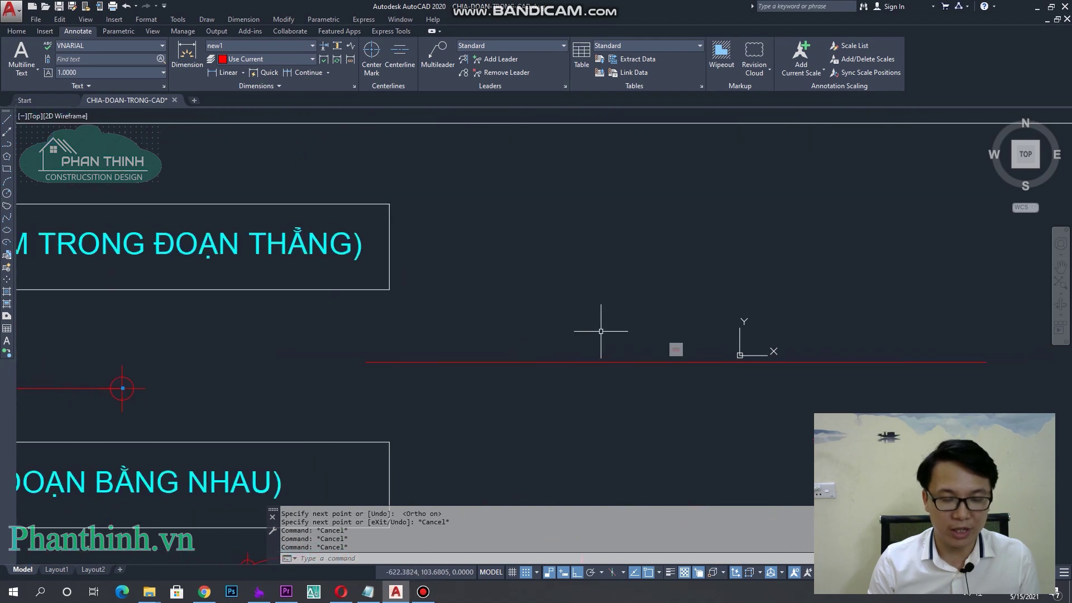
pyautogui.write('PO')
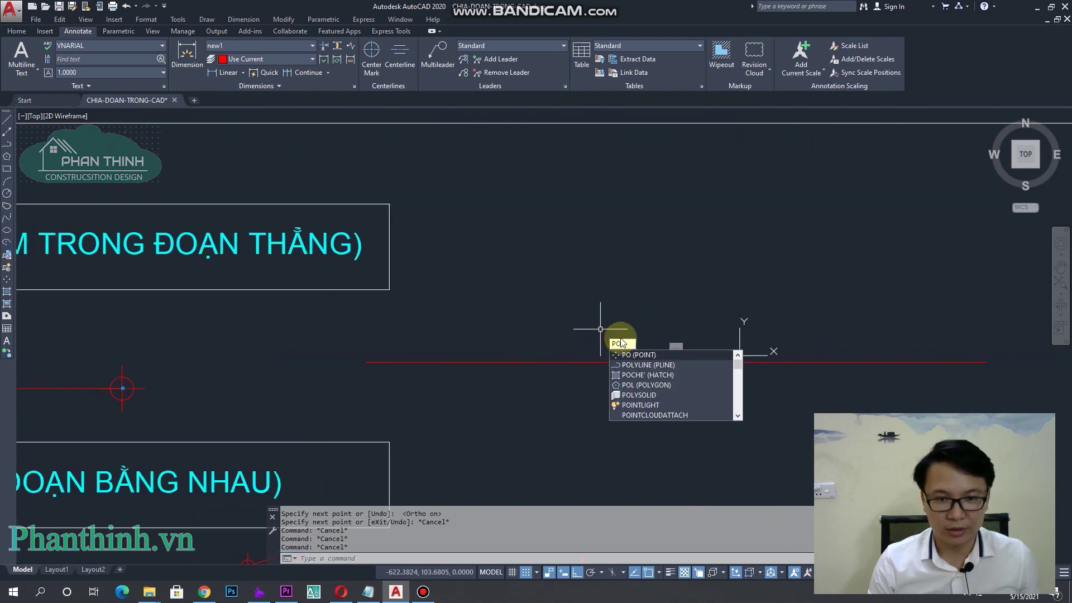
pyautogui.click(646, 355)
pyautogui.click(397, 361)
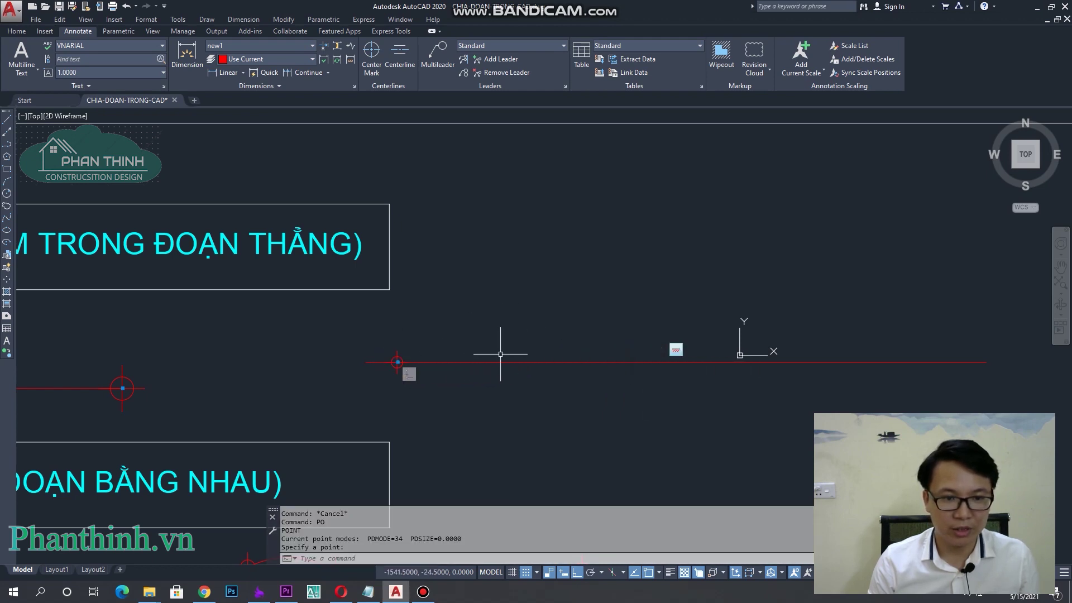
pyautogui.press('Return')
pyautogui.click(542, 362)
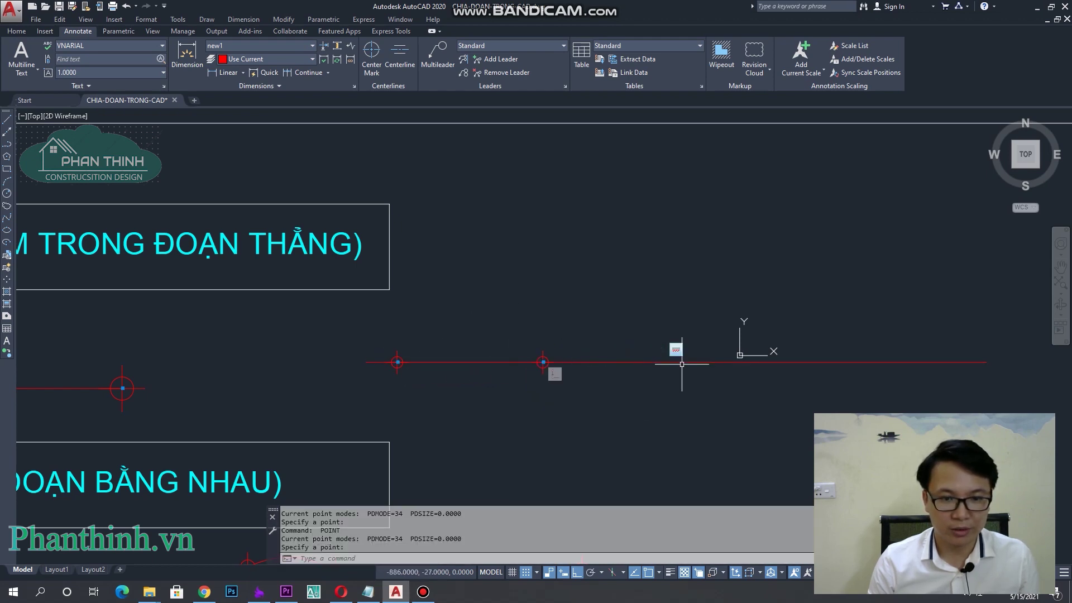
pyautogui.press('Return')
pyautogui.click(657, 362)
pyautogui.click(804, 362)
pyautogui.click(959, 362)
pyautogui.press('Escape')
pyautogui.press('Escape')
pyautogui.moveTo(614, 363); pyautogui.dragTo(601, 359, button='middle')
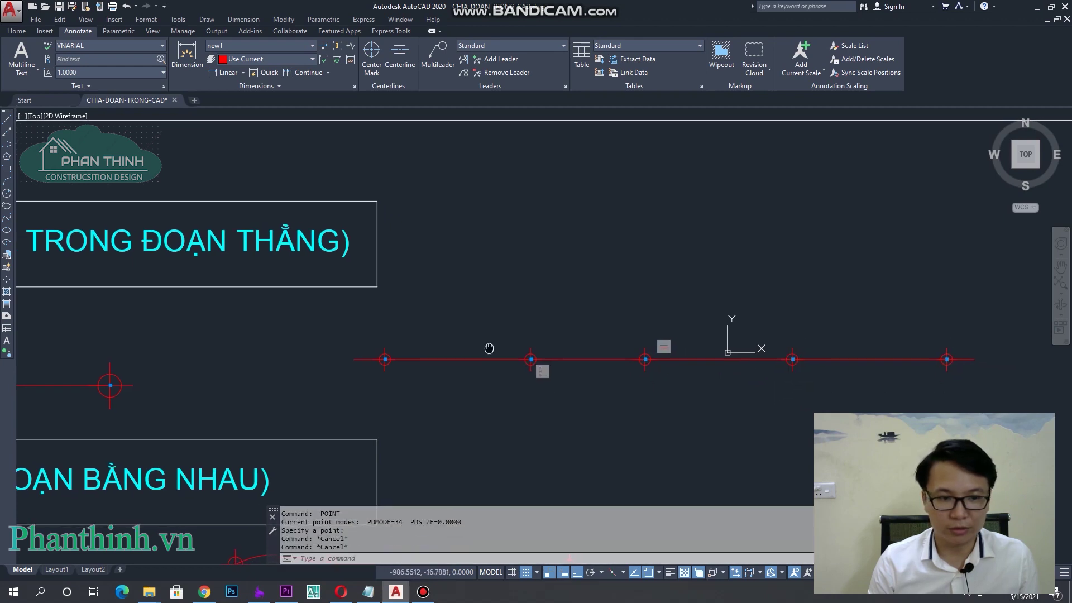
pyautogui.press('Escape')
pyautogui.press('Escape')
pyautogui.moveTo(525, 331); pyautogui.dragTo(520, 352, button='middle')
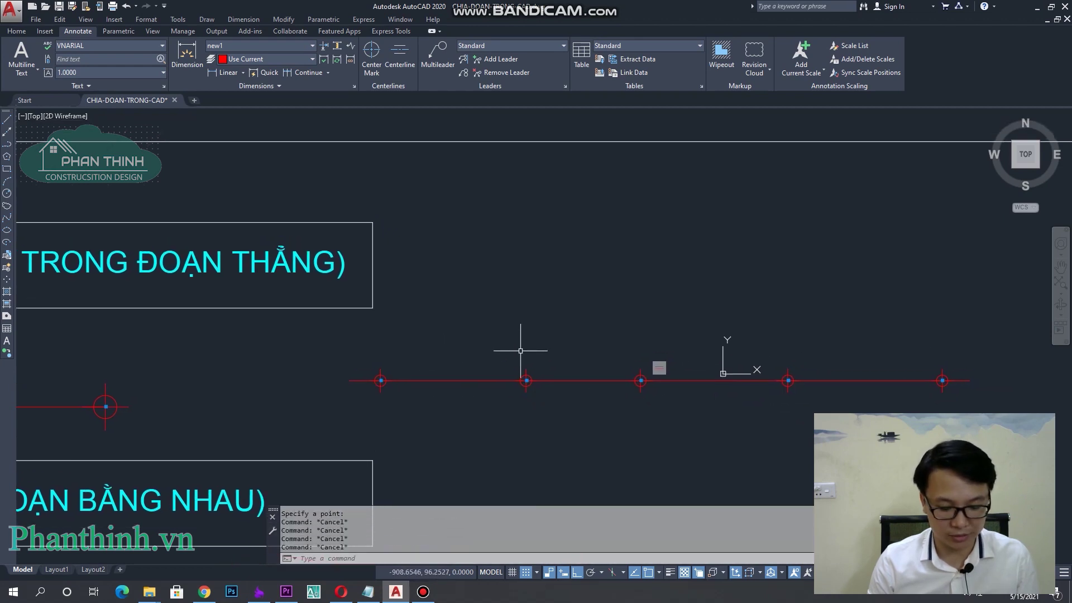
pyautogui.write('L')
pyautogui.press('Return')
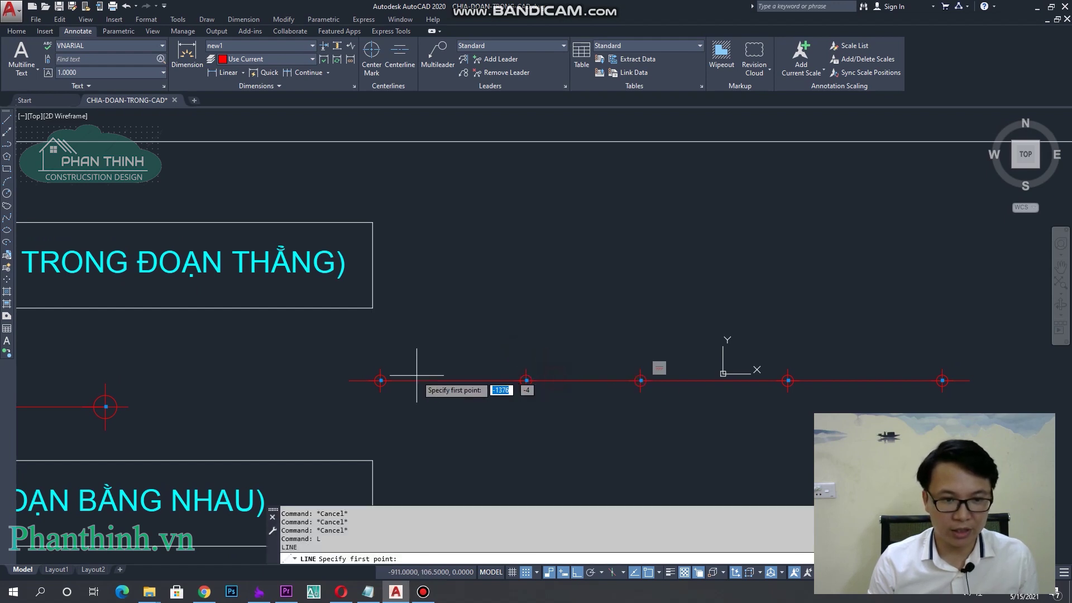
pyautogui.click(380, 380)
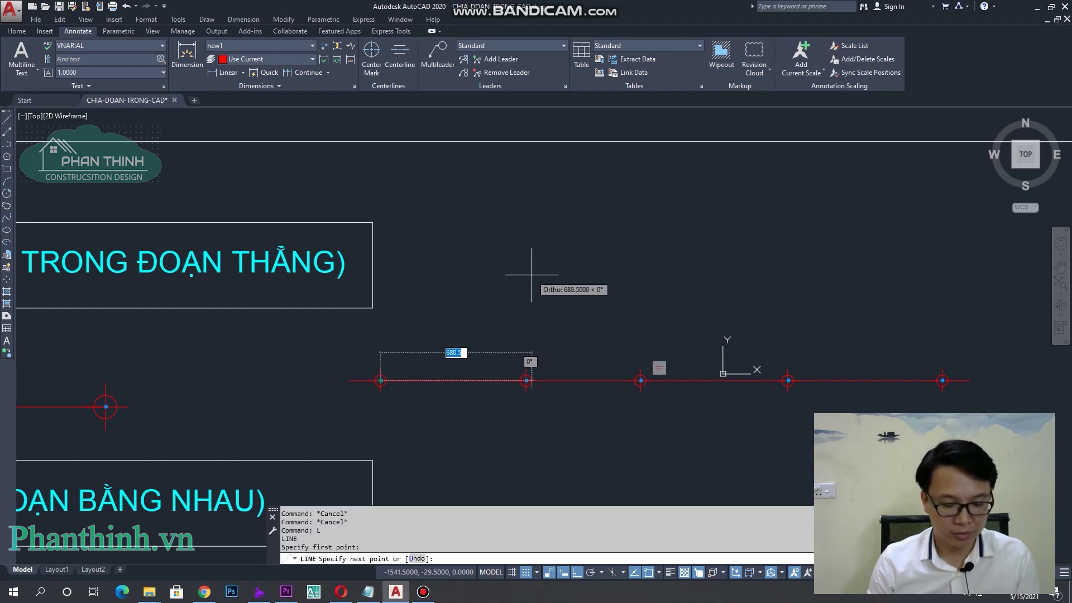
pyautogui.press('F8')
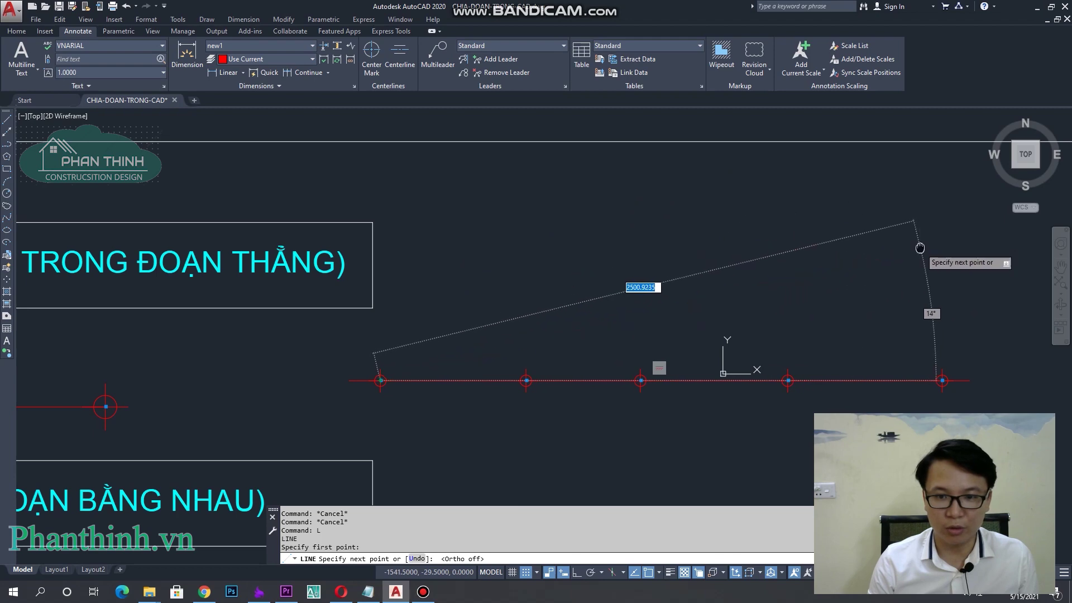
pyautogui.moveTo(920, 236); pyautogui.dragTo(779, 232, button='middle')
pyautogui.press('Escape')
pyautogui.scroll(-1, 646, 270)
pyautogui.scroll(-1, 646, 282)
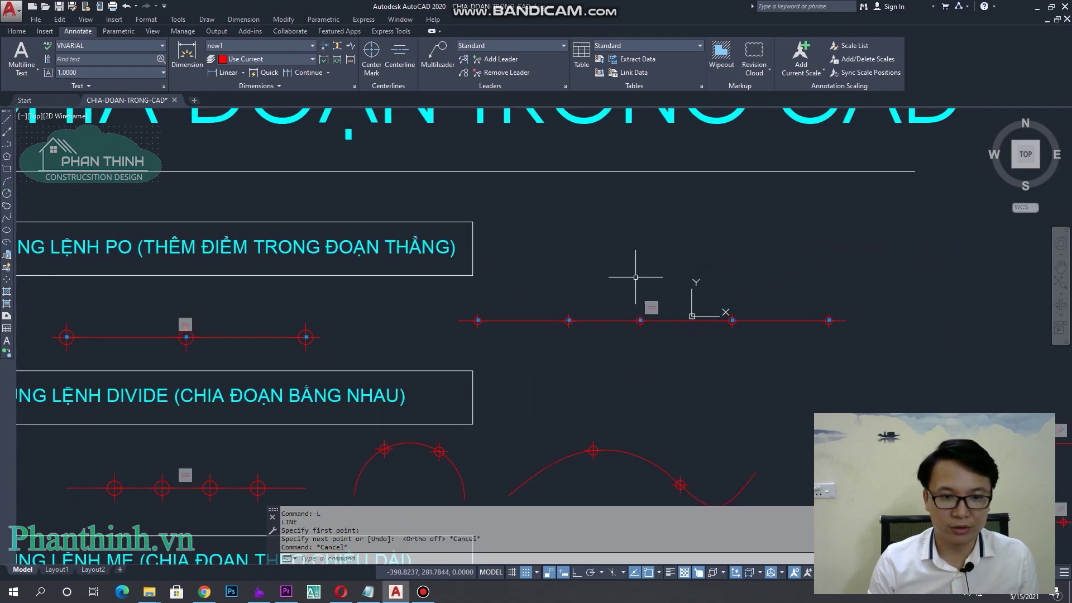
pyautogui.scroll(-1, 646, 282)
pyautogui.scroll(1, 531, 342)
pyautogui.scroll(1, 581, 352)
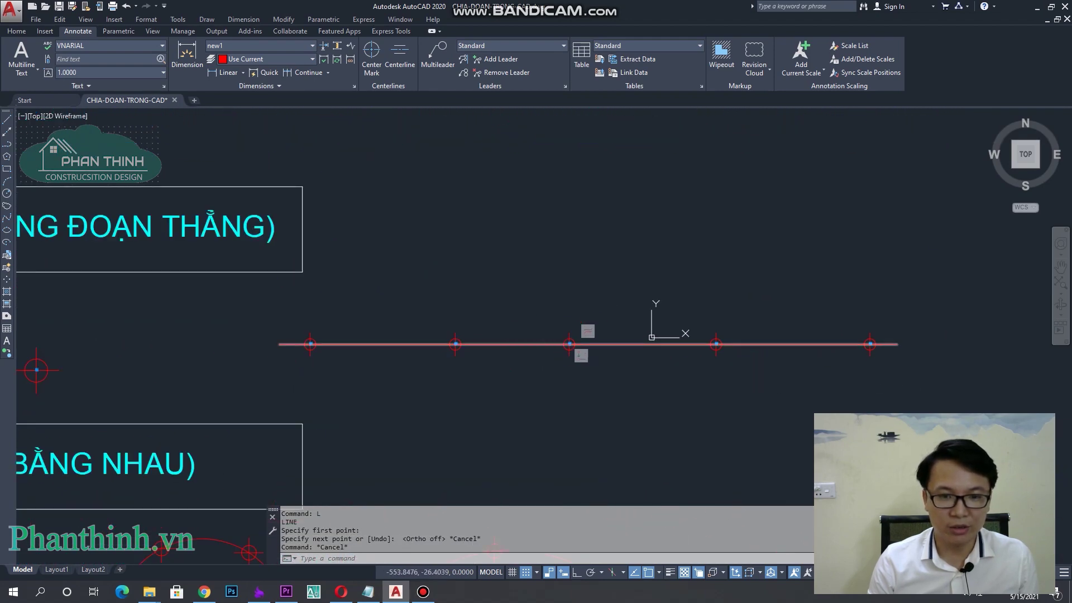
pyautogui.scroll(1, 622, 323)
pyautogui.scroll(-2, 493, 363)
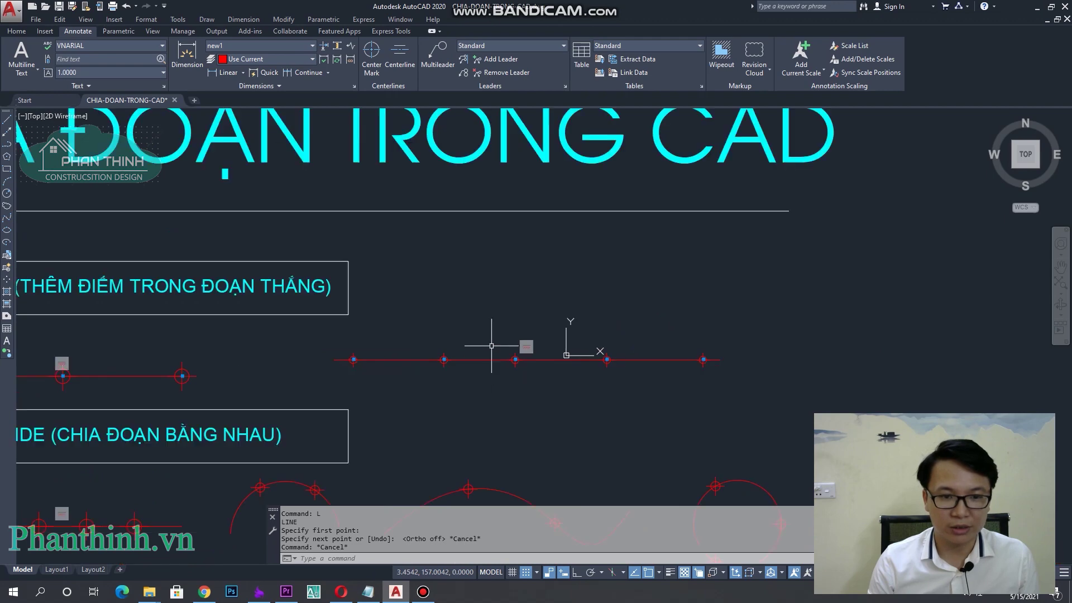
pyautogui.moveTo(583, 339); pyautogui.dragTo(553, 342, button='middle')
pyautogui.scroll(1, 552, 342)
pyautogui.scroll(2, 458, 344)
pyautogui.moveTo(445, 342); pyautogui.dragTo(538, 363, button='middle')
pyautogui.moveTo(793, 375); pyautogui.dragTo(535, 353, button='middle')
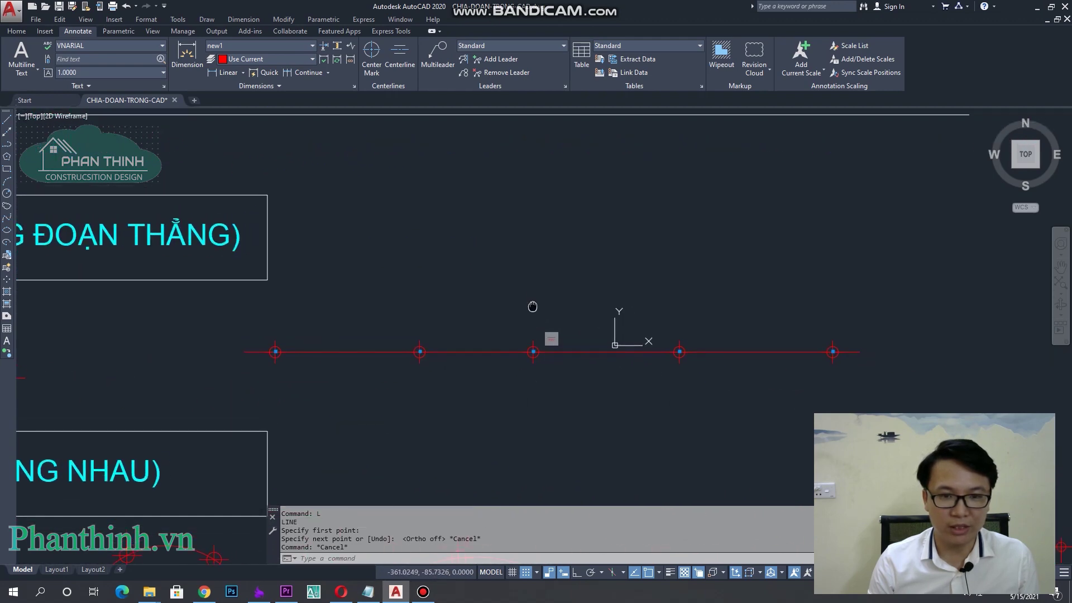
pyautogui.scroll(2, 534, 366)
pyautogui.scroll(-4, 586, 322)
pyautogui.scroll(2, 560, 346)
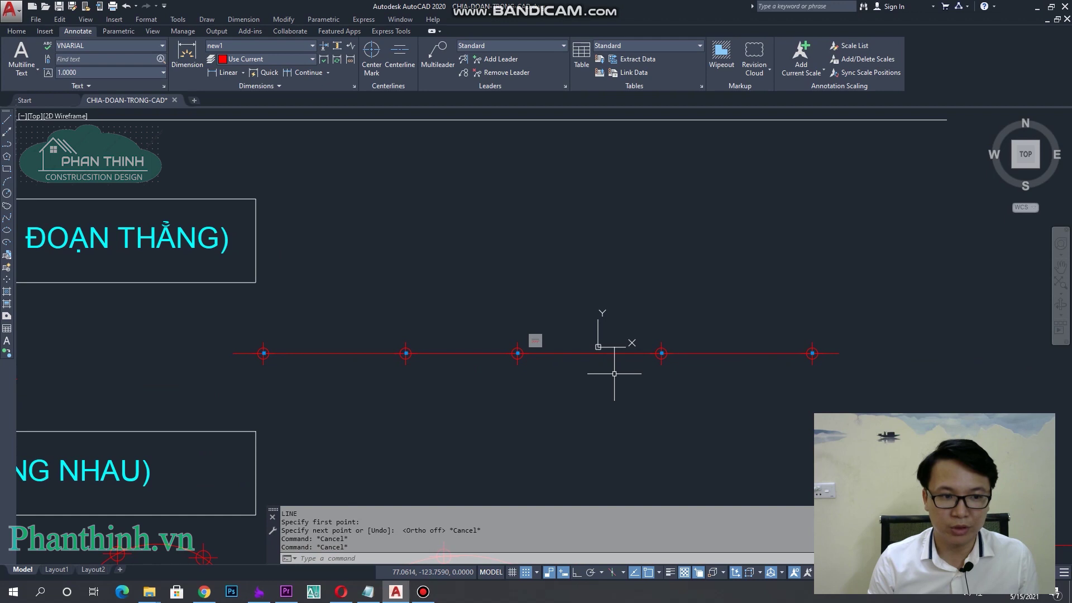
pyautogui.moveTo(516, 366)
pyautogui.mouseDown(button='middle')
pyautogui.moveTo(642, 391)
pyautogui.moveTo(593, 384)
pyautogui.mouseUp(button='middle')
pyautogui.moveTo(454, 370); pyautogui.dragTo(567, 365, button='middle')
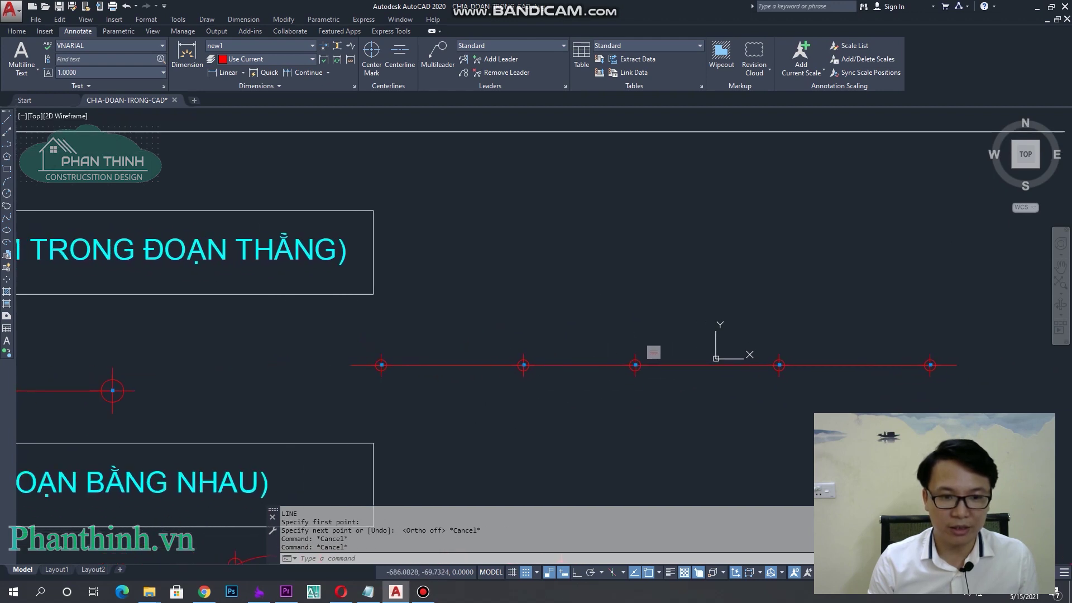
pyautogui.press('Escape')
# - Apply the circle-cross point style at 5% size relative to screen via DDPTYPE
pyautogui.write('DD')
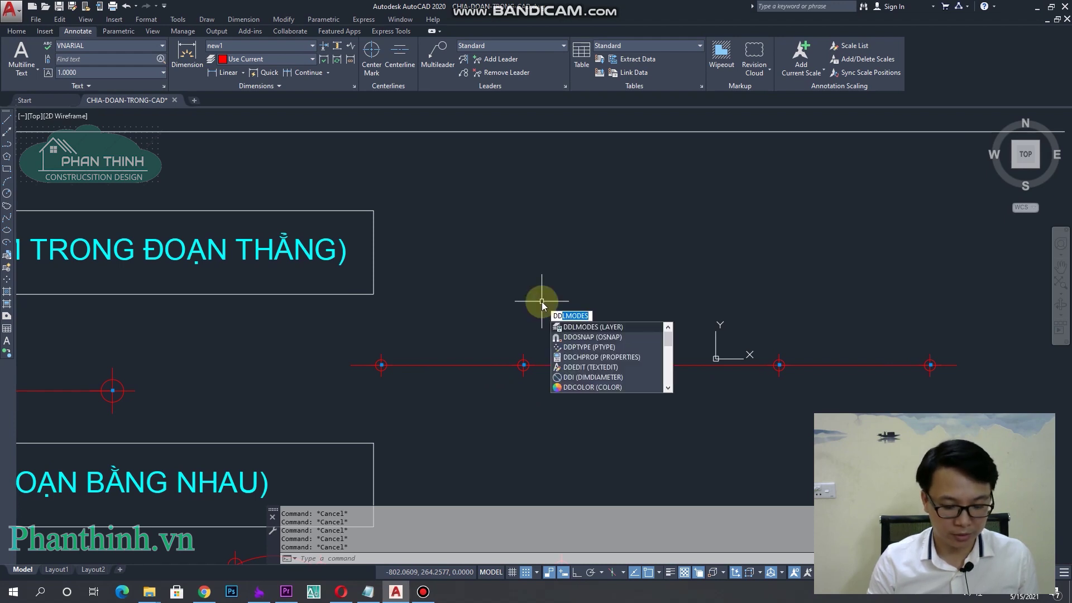
pyautogui.write('d')
pyautogui.press('BackSpace')
pyautogui.write('p')
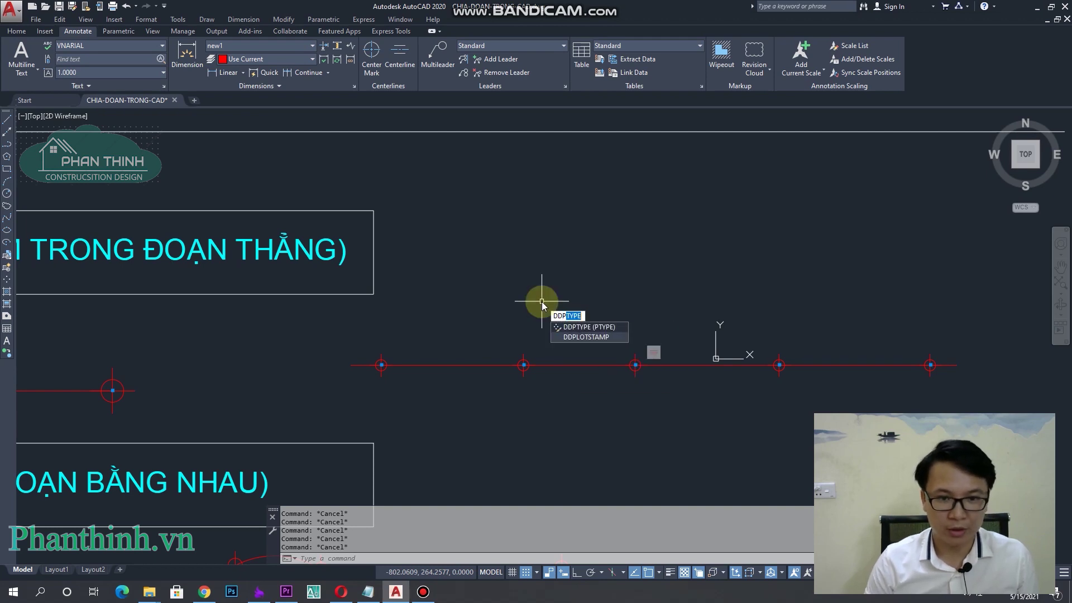
pyautogui.click(584, 329)
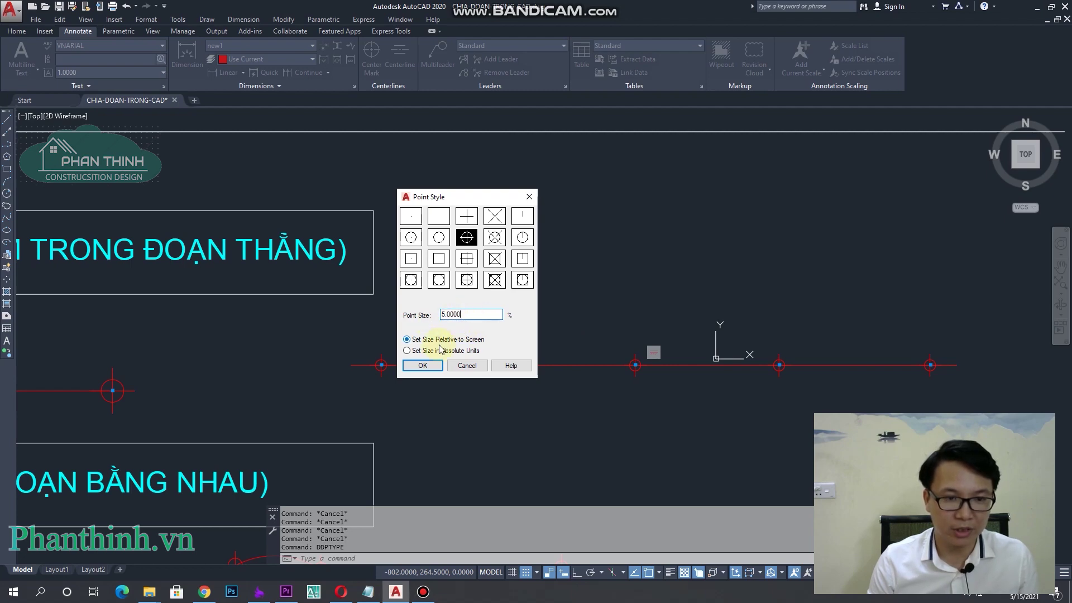
pyautogui.click(433, 368)
pyautogui.scroll(-3, 491, 303)
pyautogui.scroll(-1, 598, 335)
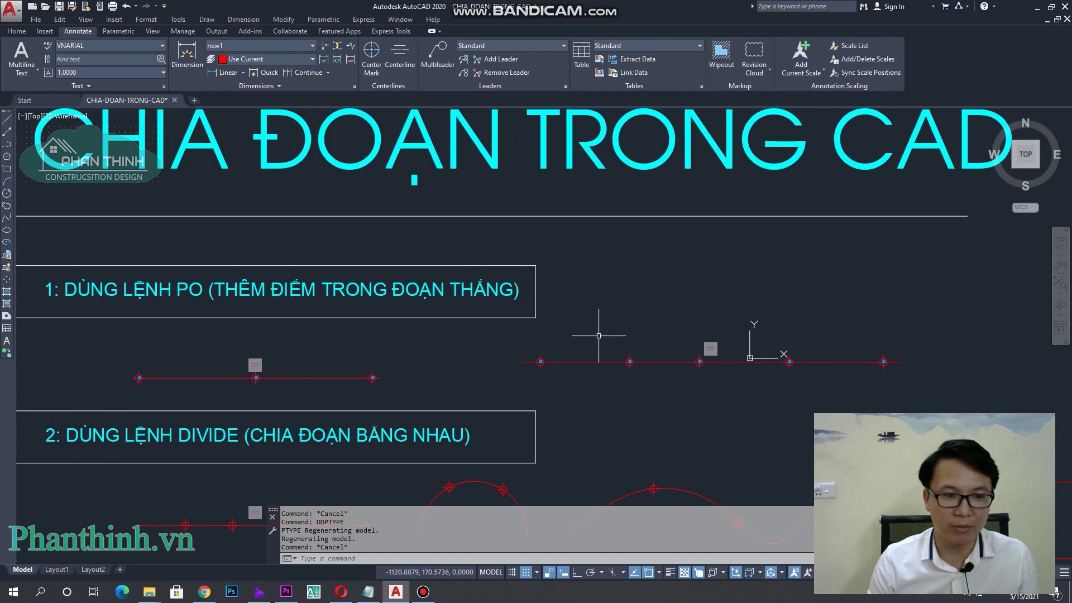
# - Window-select and erase the first stray point on the PO line
pyautogui.scroll(2, 544, 332)
pyautogui.moveTo(536, 332)
pyautogui.mouseDown(button='middle')
pyautogui.moveTo(675, 313)
pyautogui.moveTo(516, 306)
pyautogui.moveTo(561, 288)
pyautogui.moveTo(551, 311)
pyautogui.moveTo(528, 318)
pyautogui.mouseUp(button='middle')
pyautogui.scroll(4, 532, 346)
pyautogui.scroll(2, 532, 338)
pyautogui.scroll(2, 528, 318)
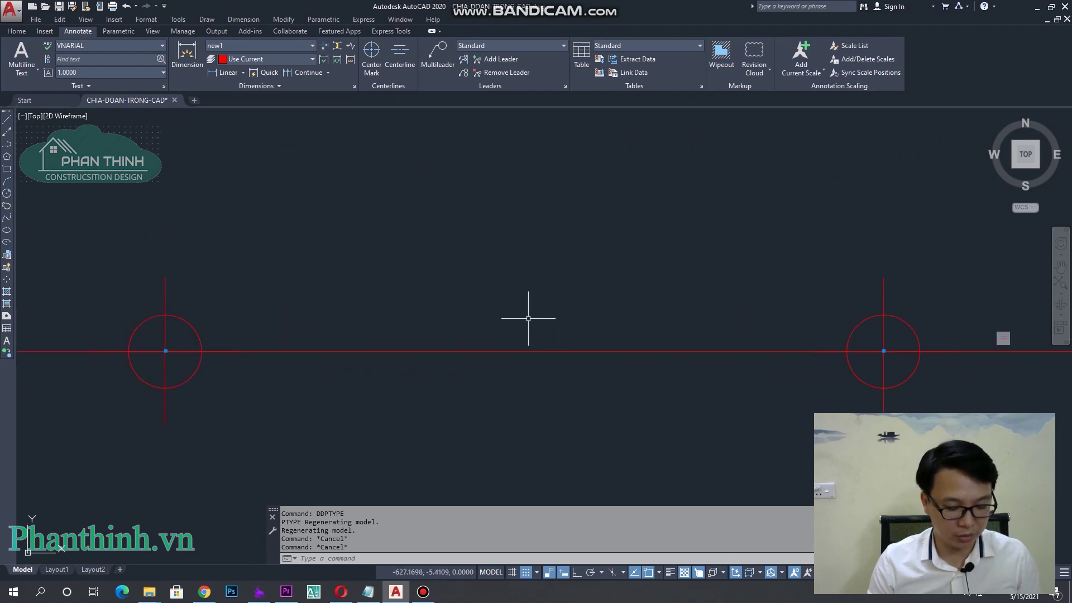
pyautogui.write('PO')
pyautogui.press('Return')
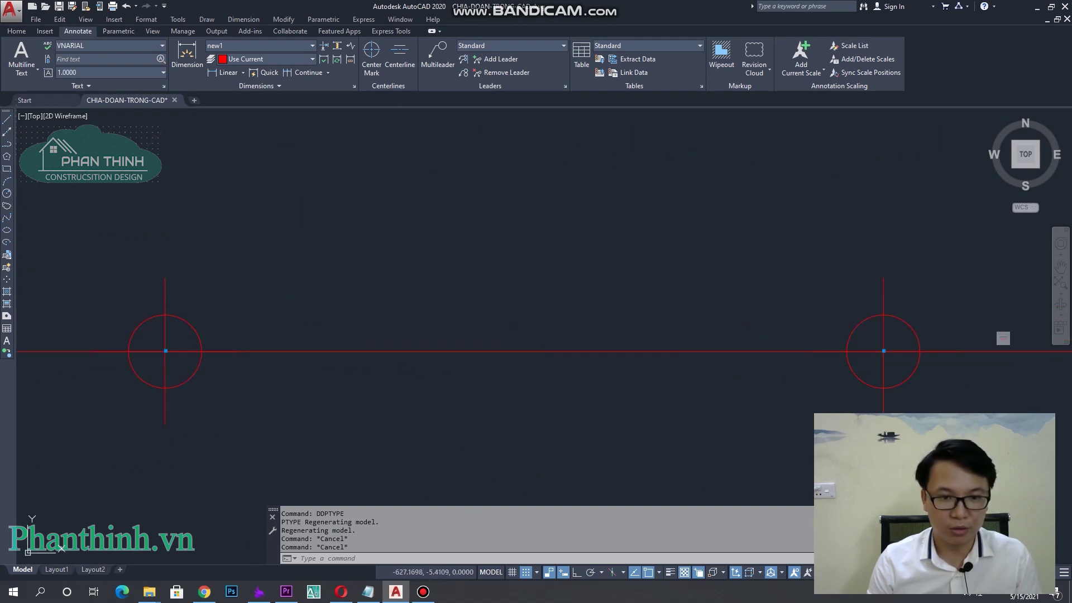
pyautogui.write('PO')
pyautogui.press('Escape')
pyautogui.press('Escape')
pyautogui.scroll(-2, 545, 347)
pyautogui.scroll(-3, 546, 347)
pyautogui.scroll(2, 547, 346)
pyautogui.click(526, 299)
pyautogui.click(558, 370)
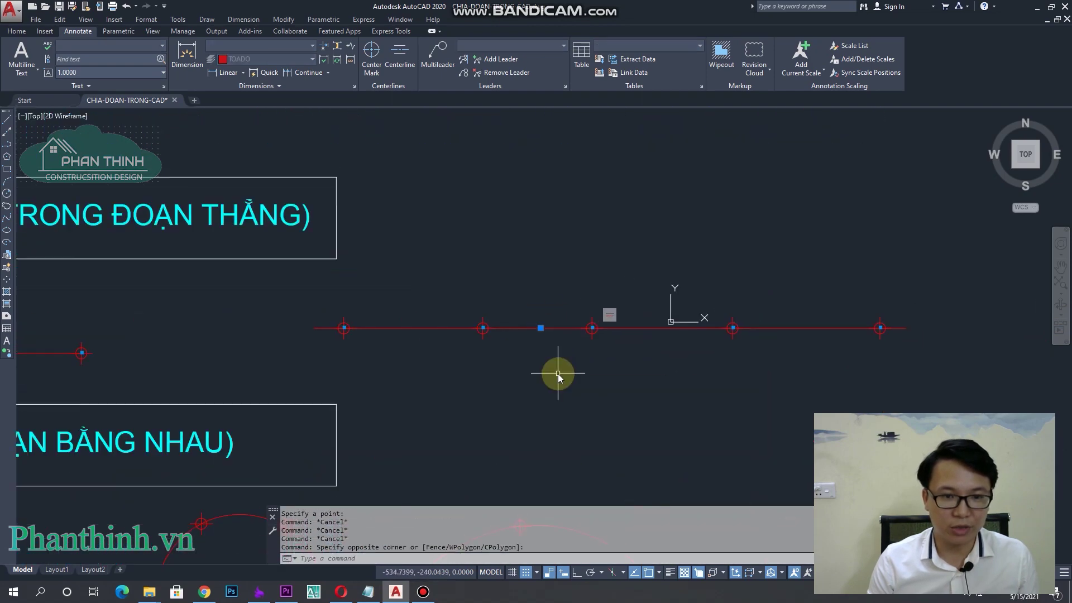
pyautogui.write('e')
pyautogui.press('Return')
# - Window-select and erase the second, larger extra point on the line
pyautogui.scroll(-5, 589, 338)
pyautogui.scroll(4, 588, 338)
pyautogui.press('Escape')
pyautogui.press('Escape')
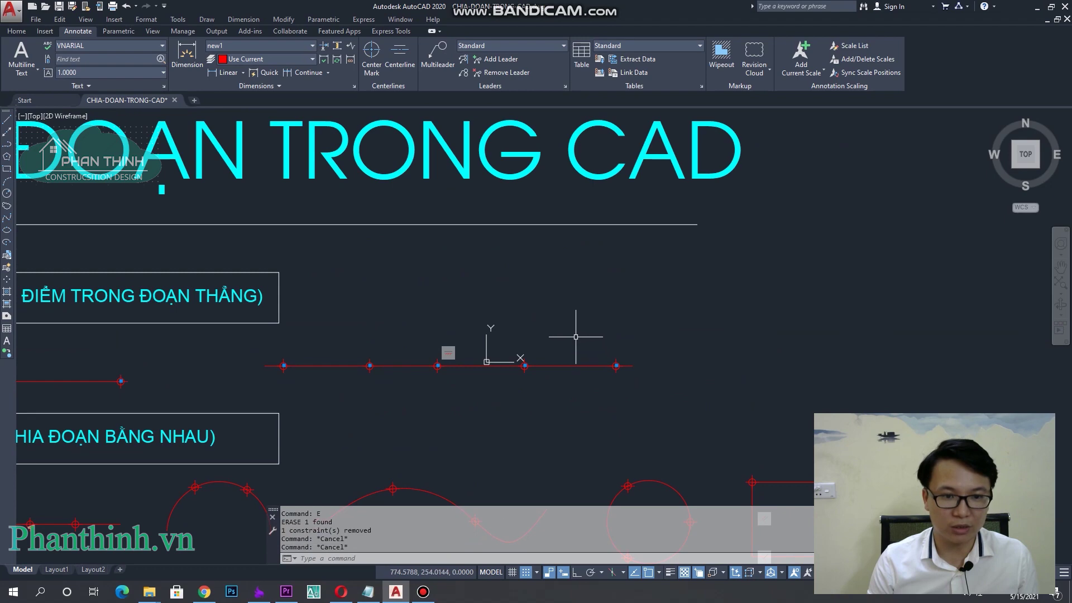
pyautogui.scroll(-4, 581, 337)
pyautogui.press('Return')
pyautogui.press('Escape')
pyautogui.click(576, 351)
pyautogui.scroll(5, 581, 365)
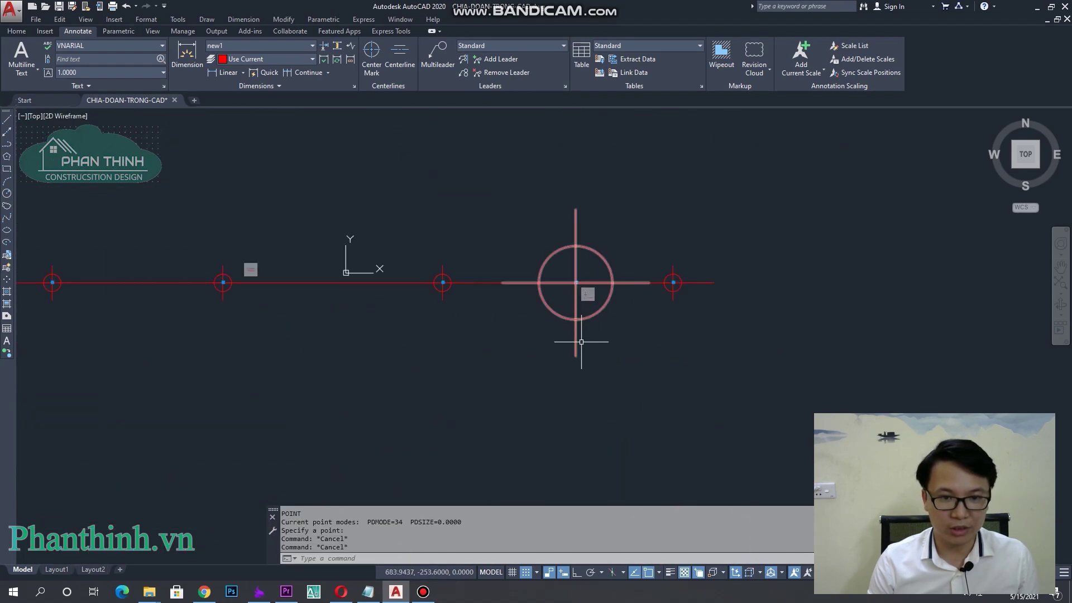
pyautogui.press('Escape')
pyautogui.press('Escape')
pyautogui.click(586, 311)
pyautogui.click(568, 258)
pyautogui.write('e')
pyautogui.press('Return')
pyautogui.press('Escape')
pyautogui.press('Escape')
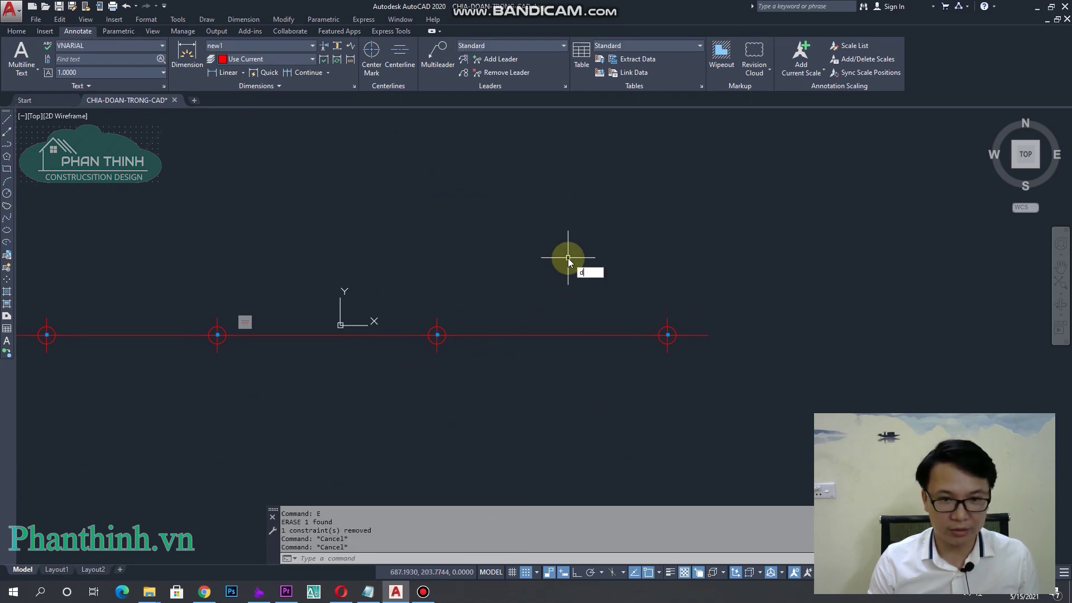
# - Switch the point style to the circle-with-X symbol via DDPTYPE
pyautogui.write('d')
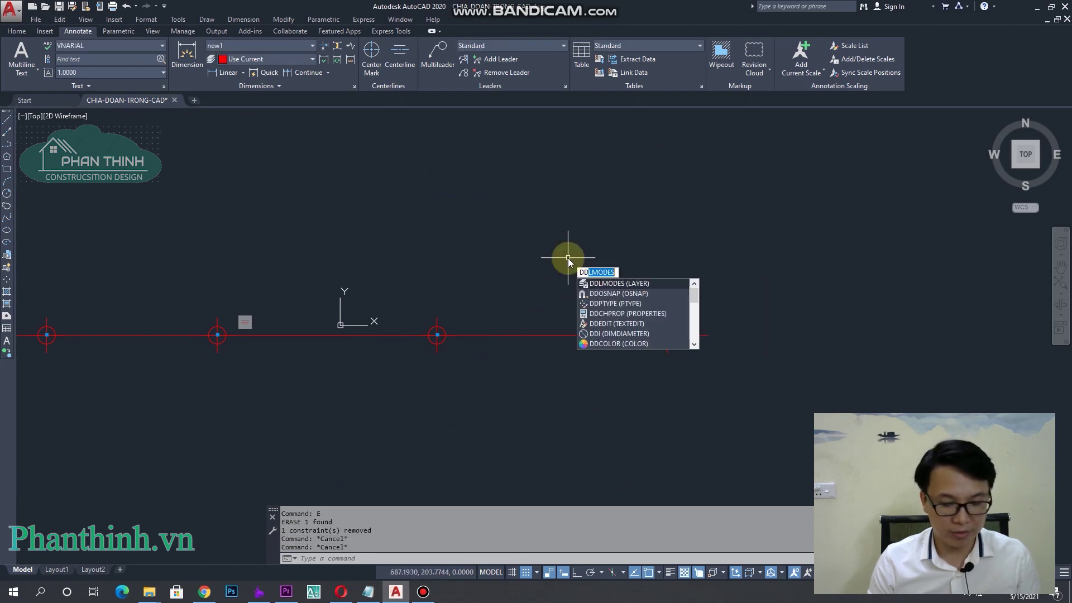
pyautogui.write('p')
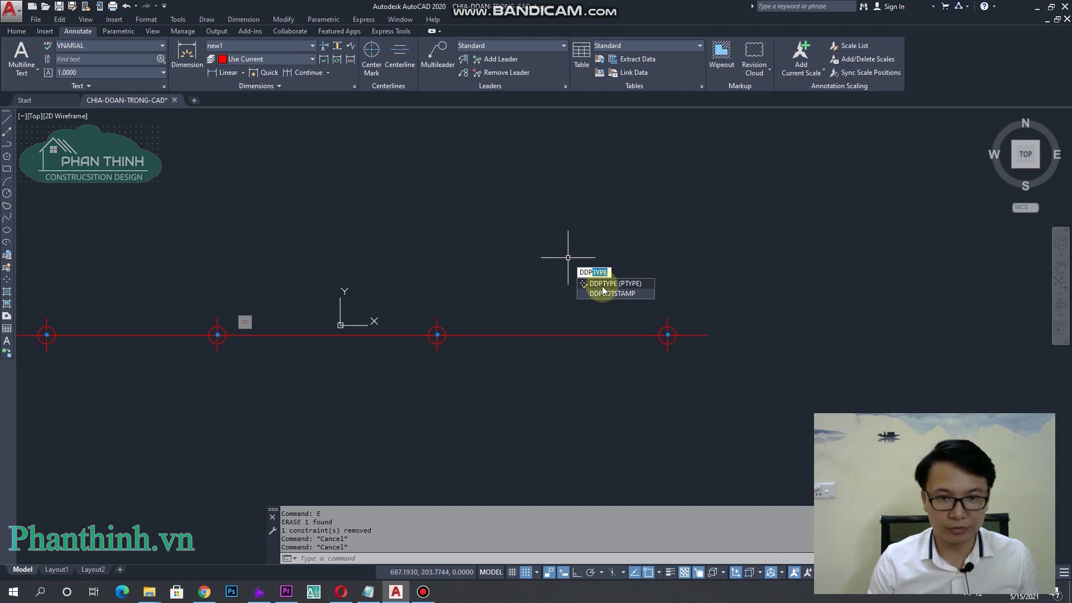
pyautogui.click(603, 286)
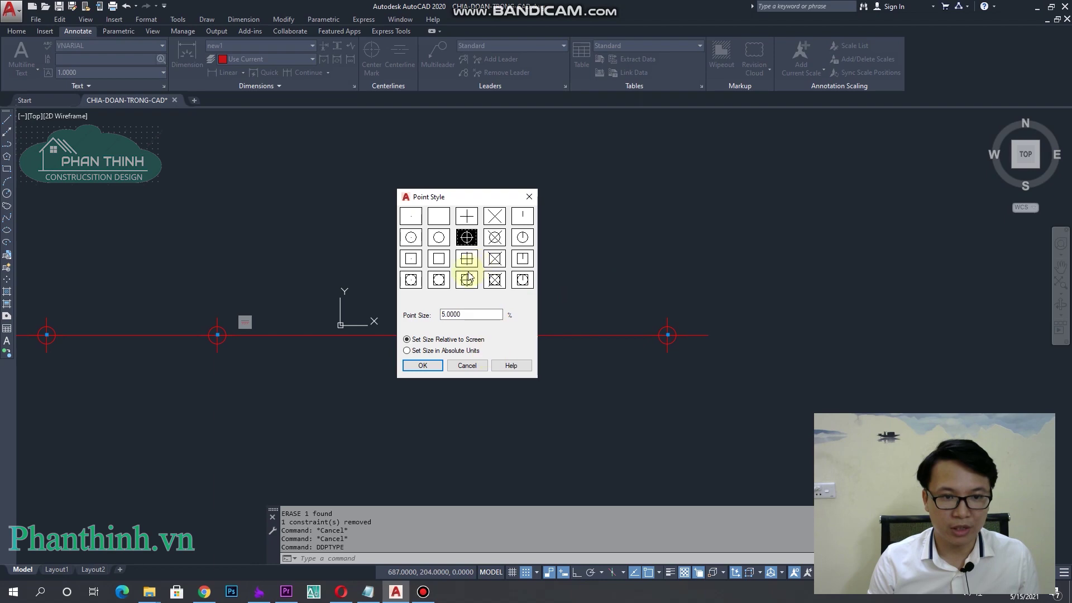
pyautogui.click(495, 239)
pyautogui.click(440, 365)
pyautogui.scroll(-3, 443, 312)
pyautogui.scroll(2, 554, 303)
pyautogui.scroll(4, 434, 279)
pyautogui.scroll(-3, 434, 280)
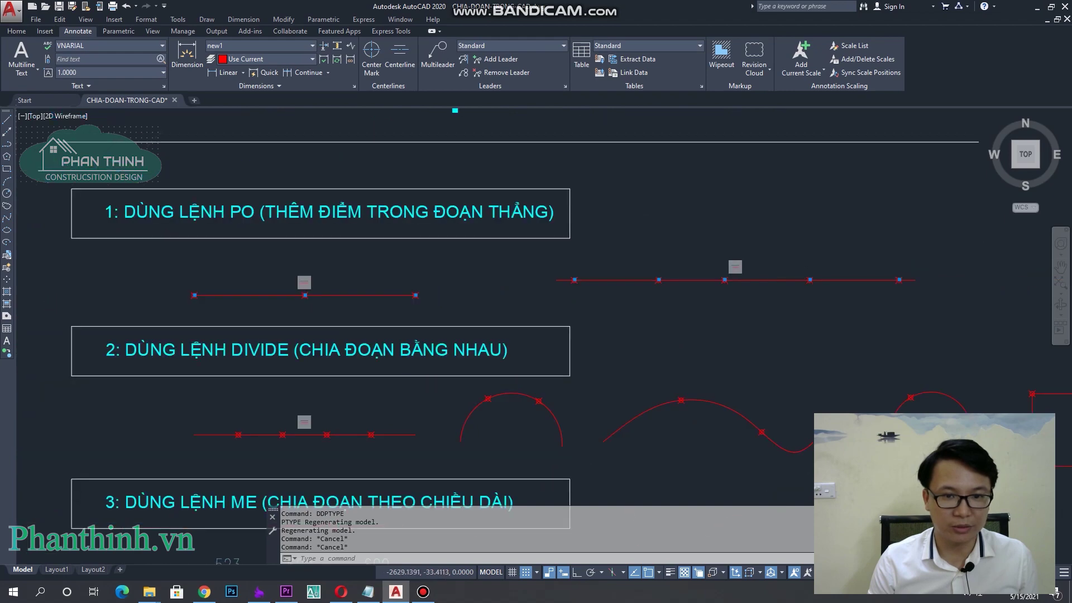
pyautogui.scroll(-2, 503, 313)
pyautogui.press('Escape')
pyautogui.press('Escape')
pyautogui.scroll(1, 581, 343)
pyautogui.scroll(-1, 581, 343)
pyautogui.press('Escape')
pyautogui.scroll(1, 634, 375)
pyautogui.moveTo(454, 349); pyautogui.dragTo(538, 366, button='middle')
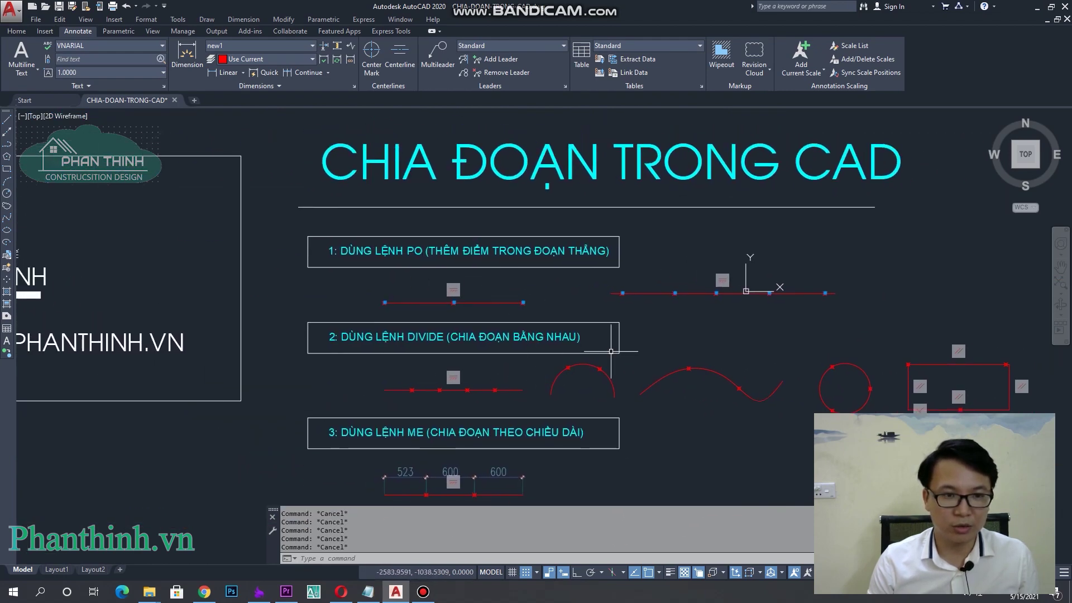
pyautogui.moveTo(602, 296); pyautogui.dragTo(538, 324, button='middle')
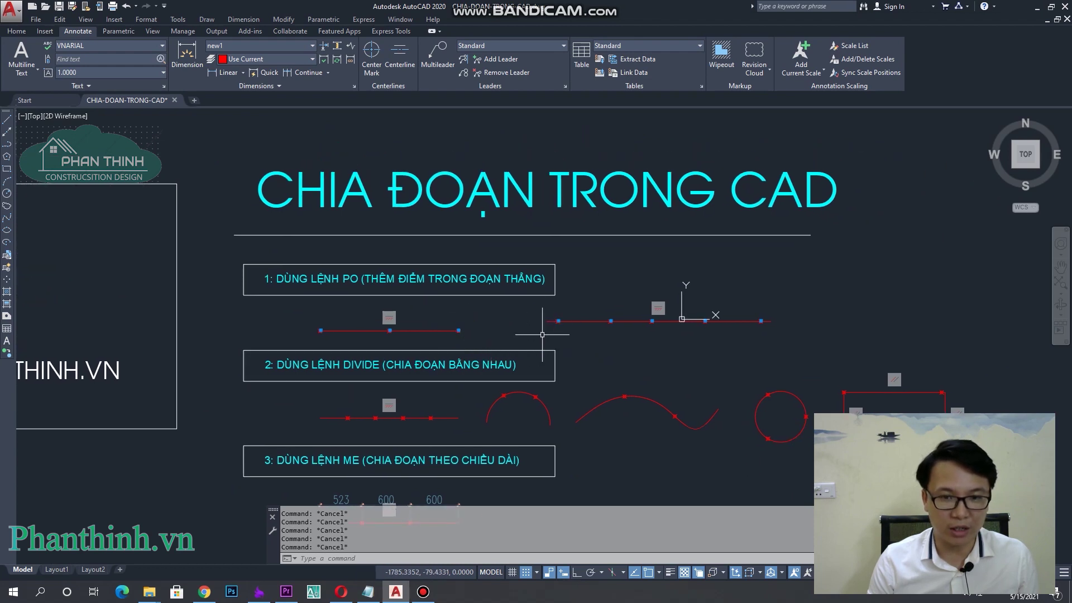
# - Draw a circle to the right of the first-row line
pyautogui.scroll(-1, 662, 352)
pyautogui.moveTo(662, 351); pyautogui.dragTo(643, 344, button='middle')
pyautogui.scroll(1, 577, 351)
pyautogui.scroll(4, 648, 330)
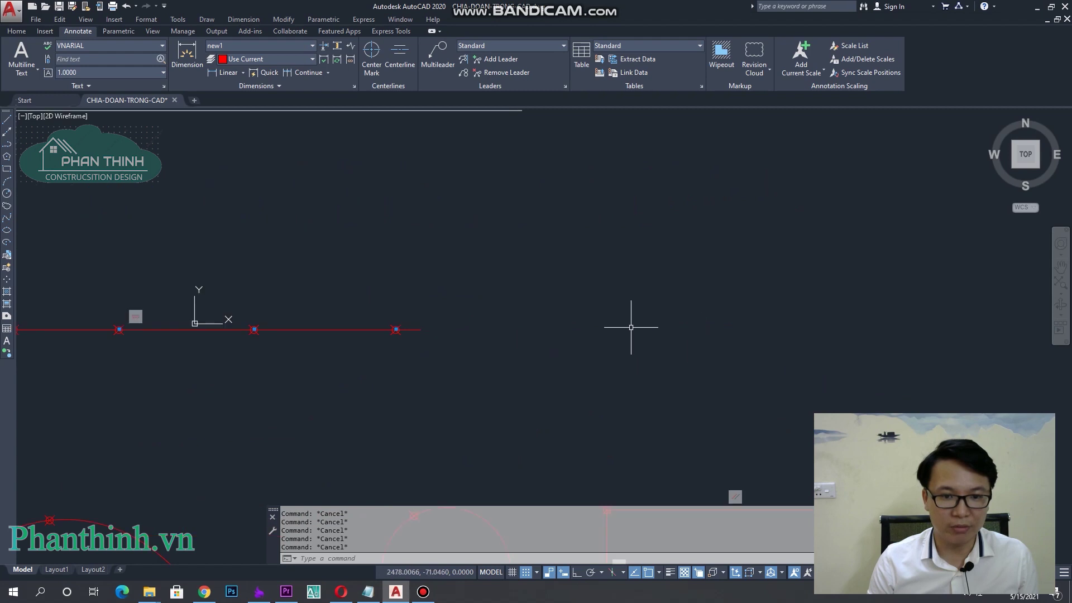
pyautogui.write('c')
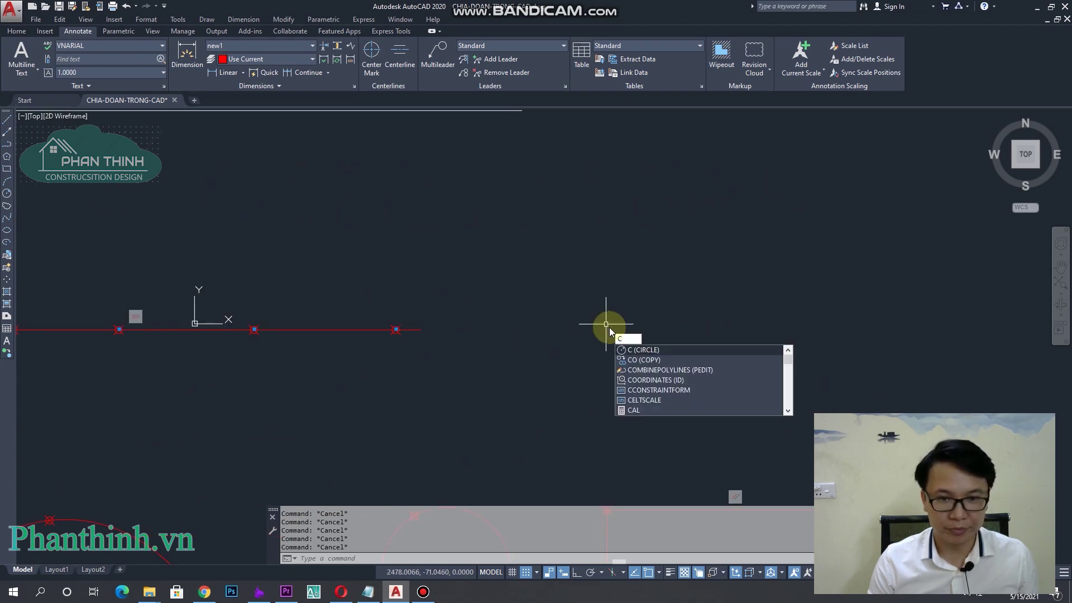
pyautogui.press('Return')
pyautogui.click(553, 316)
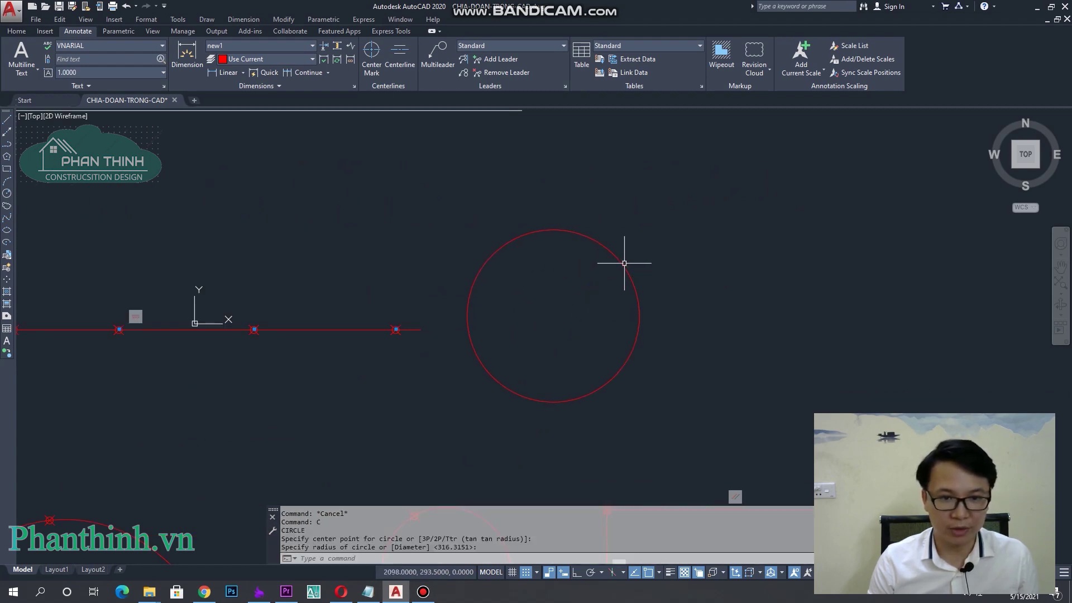
pyautogui.press('Escape')
pyautogui.press('Escape')
pyautogui.press('Escape')
# - Place two points on the circle's right edge with PO
pyautogui.write('po')
pyautogui.press('Return')
pyautogui.click(639, 306)
pyautogui.press('Return')
pyautogui.click(629, 356)
pyautogui.press('Escape')
pyautogui.press('Escape')
pyautogui.press('Escape')
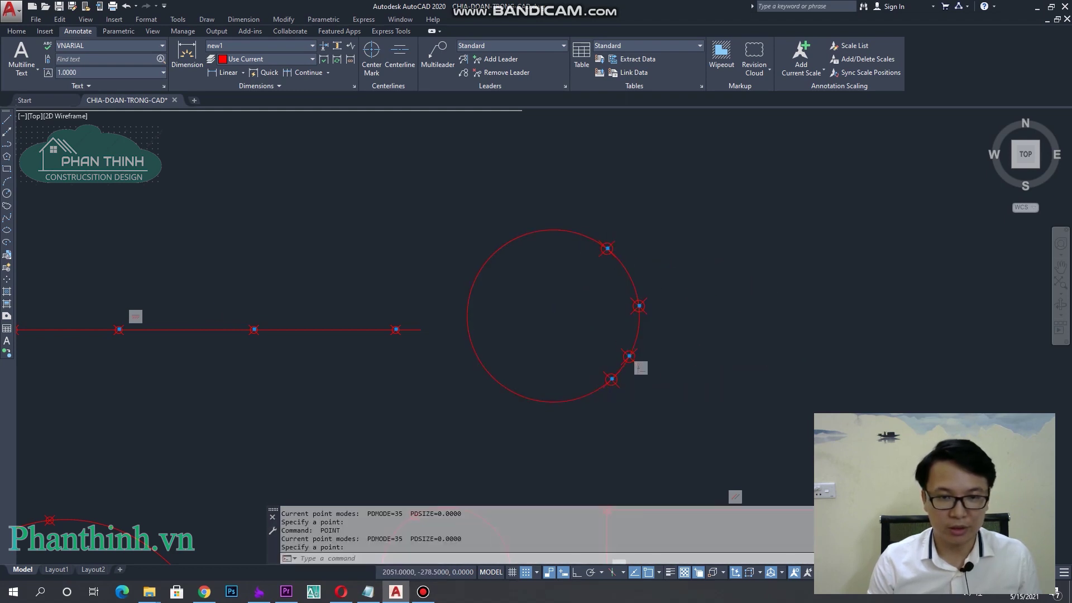
pyautogui.scroll(-6, 791, 271)
pyautogui.scroll(4, 439, 327)
pyautogui.moveTo(591, 341)
pyautogui.mouseDown(button='middle')
pyautogui.moveTo(572, 386)
pyautogui.moveTo(606, 360)
pyautogui.mouseUp(button='middle')
pyautogui.moveTo(436, 381)
pyautogui.mouseDown(button='middle')
pyautogui.moveTo(502, 357)
pyautogui.moveTo(513, 332)
pyautogui.mouseUp(button='middle')
# - Copy the DIVIDE example line to create a second line below it
pyautogui.scroll(4, 502, 368)
pyautogui.click(505, 328)
pyautogui.click(665, 348)
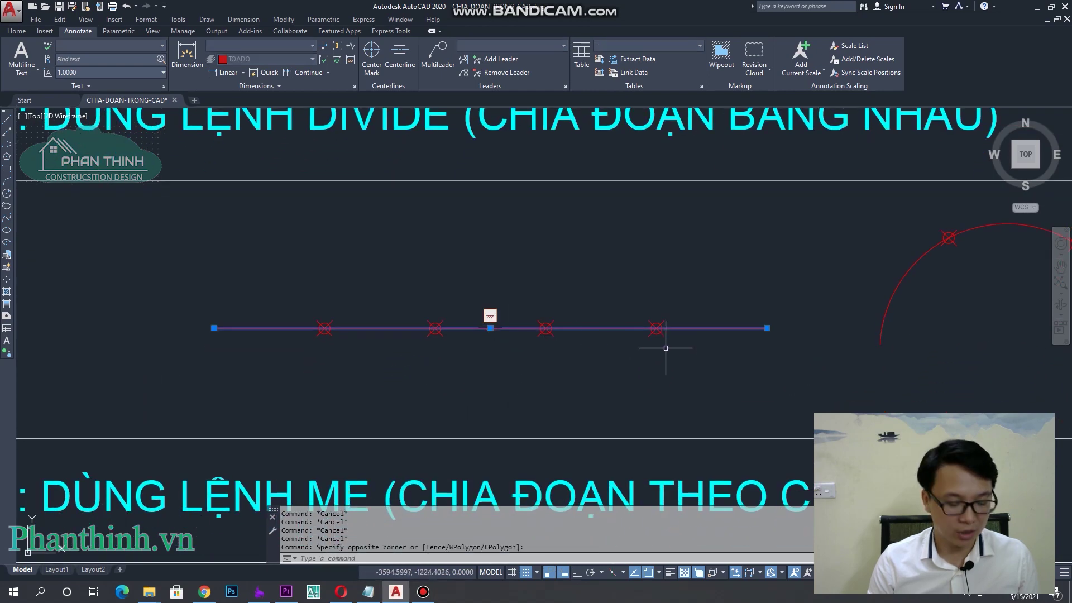
pyautogui.write('co')
pyautogui.press('Return')
pyautogui.click(795, 305)
pyautogui.press('Escape')
pyautogui.press('Escape')
# - Divide the copied lower line into 6 equal segments with DIVIDE
pyautogui.click(696, 383)
pyautogui.click(673, 358)
pyautogui.write('div')
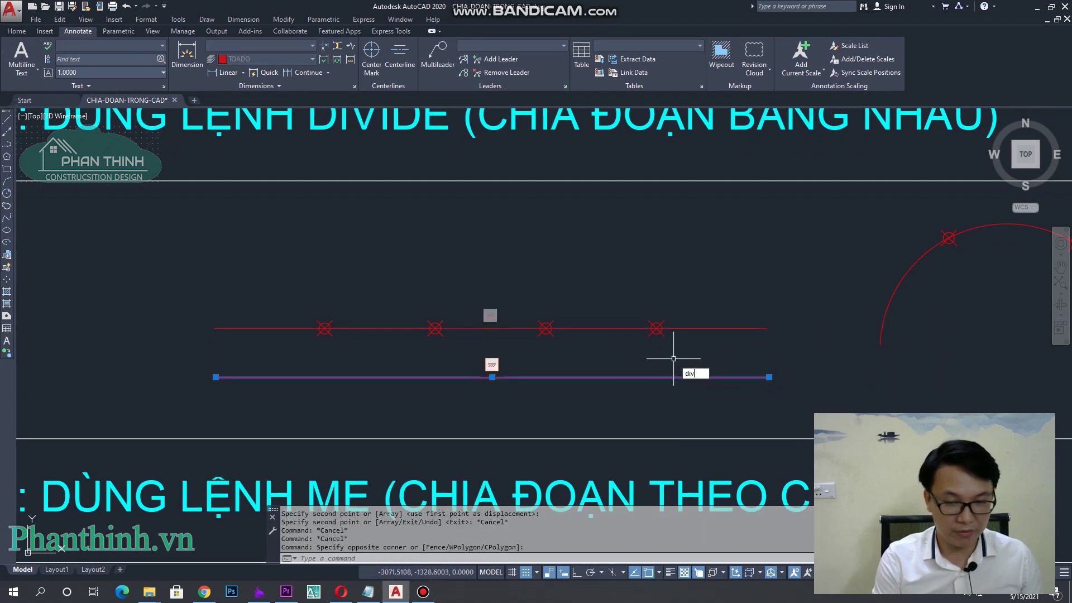
pyautogui.press('Return')
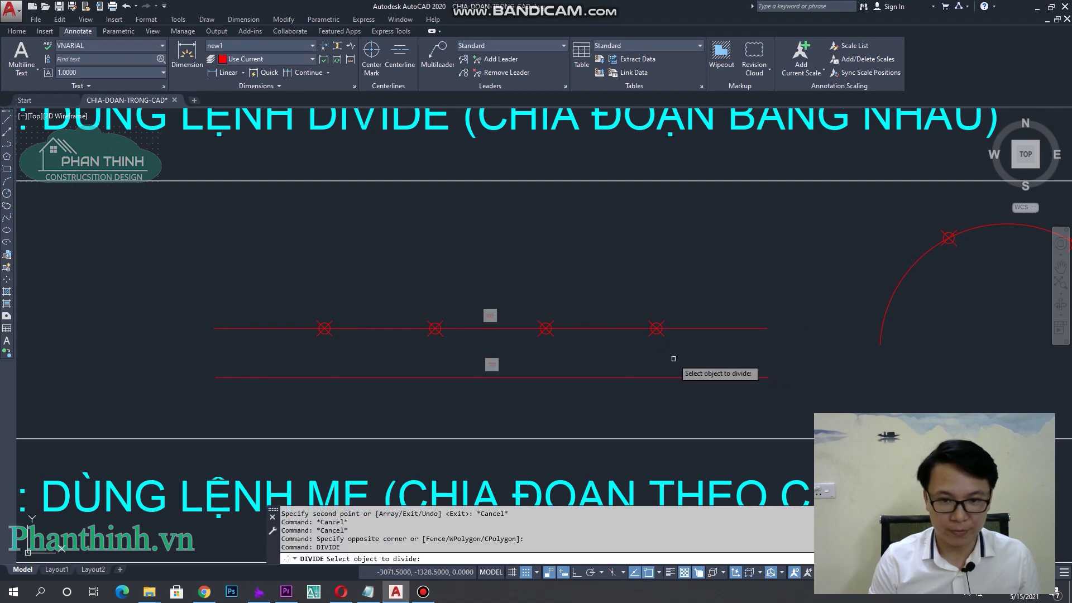
pyautogui.scroll(2, 643, 383)
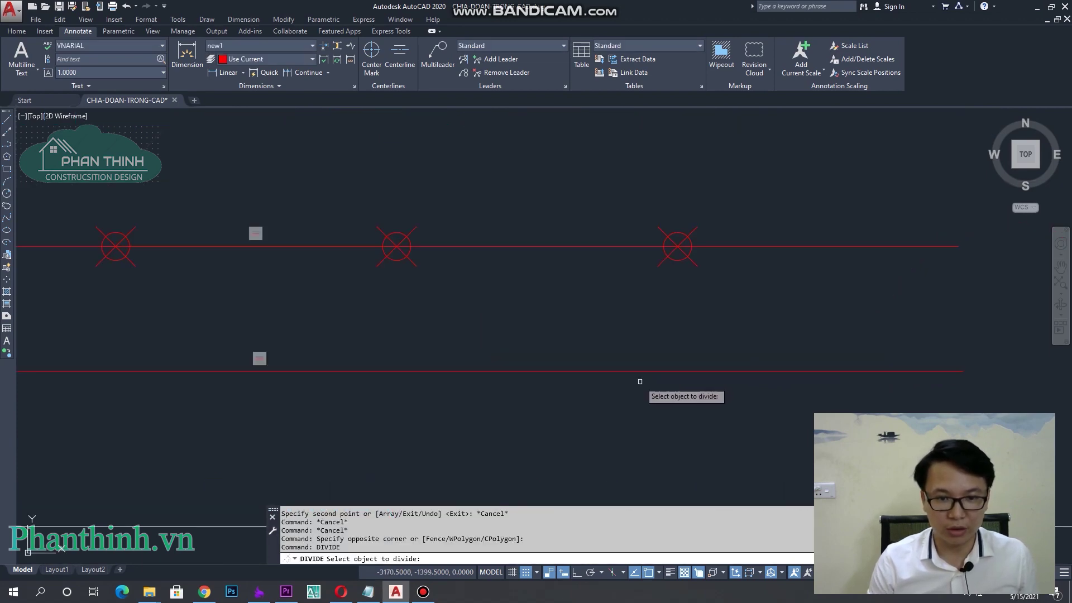
pyautogui.scroll(-2, 642, 383)
pyautogui.click(641, 378)
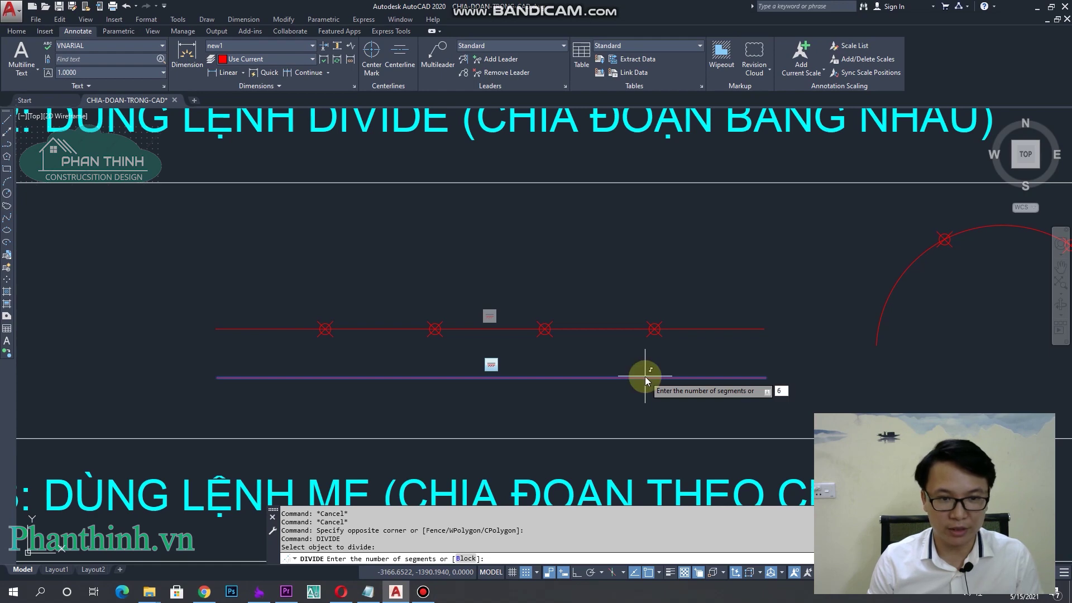
pyautogui.press('Return')
pyautogui.press('Escape')
pyautogui.press('Escape')
pyautogui.scroll(-2, 645, 370)
pyautogui.moveTo(658, 343); pyautogui.dragTo(582, 397, button='middle')
pyautogui.scroll(3, 491, 391)
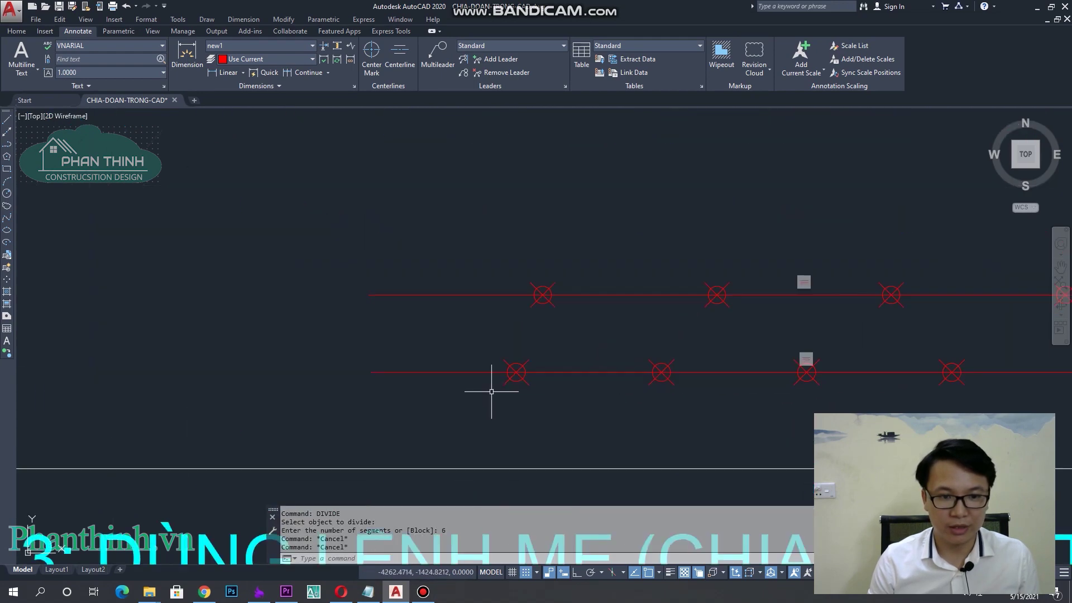
# - Window-select the extra upper divided line with its points and erase it
pyautogui.scroll(-2, 578, 318)
pyautogui.click(809, 380)
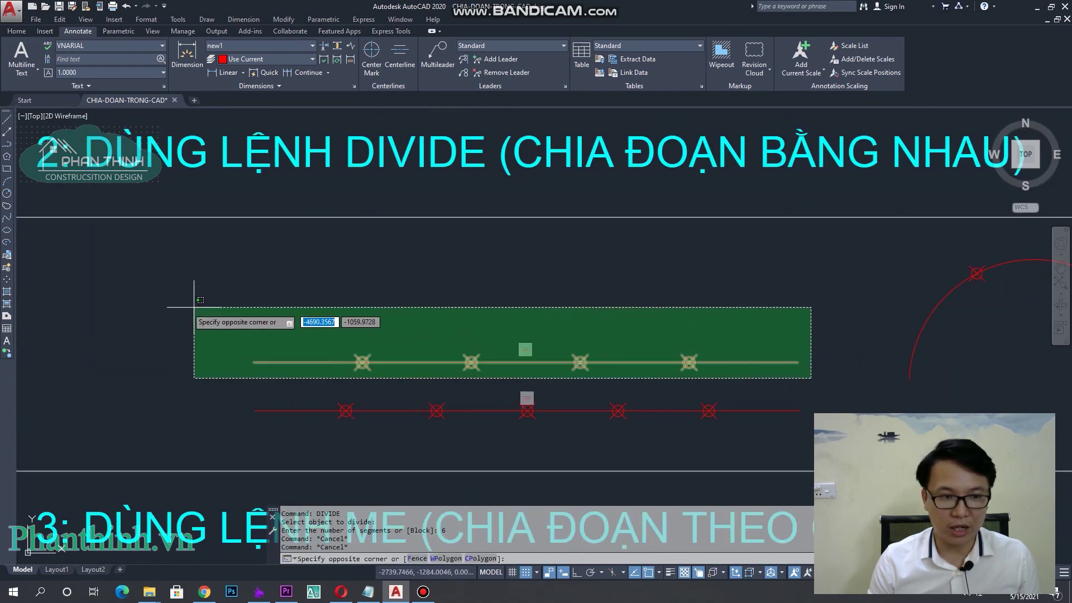
pyautogui.click(191, 307)
pyautogui.write('e')
pyautogui.press('Return')
pyautogui.scroll(3, 370, 351)
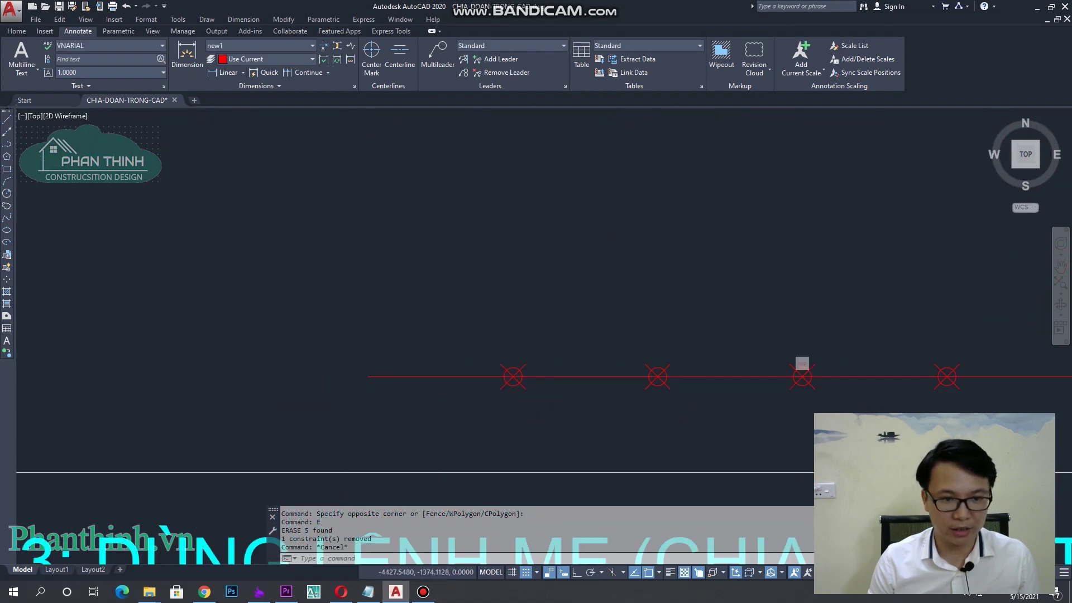
pyautogui.press('Escape')
# - Add a 287 linear dimension from the line's left end to the first division point
pyautogui.write('DLI')
pyautogui.press('Return')
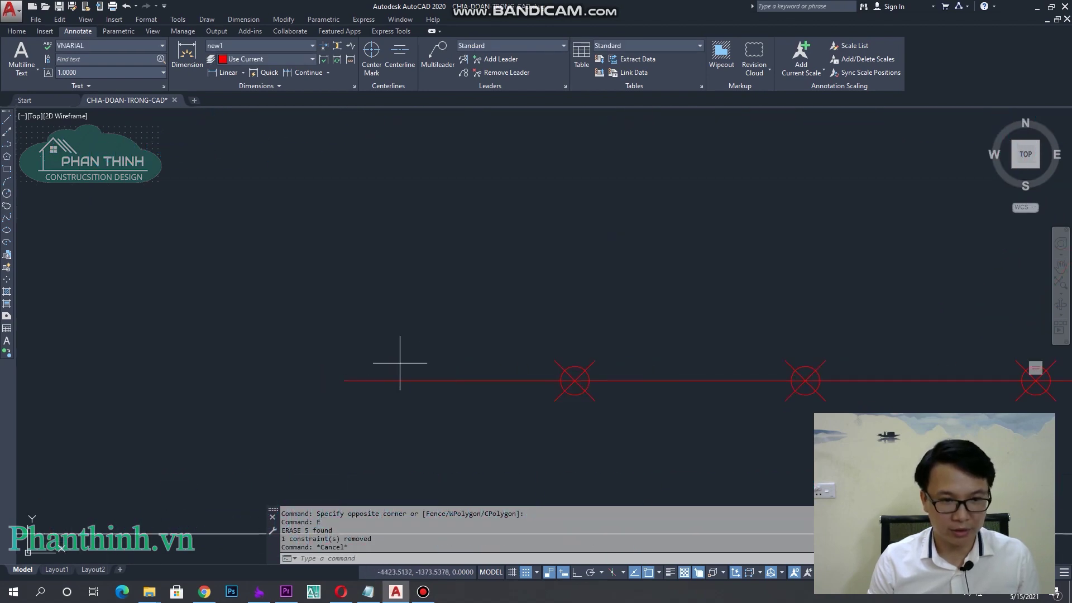
pyautogui.click(345, 380)
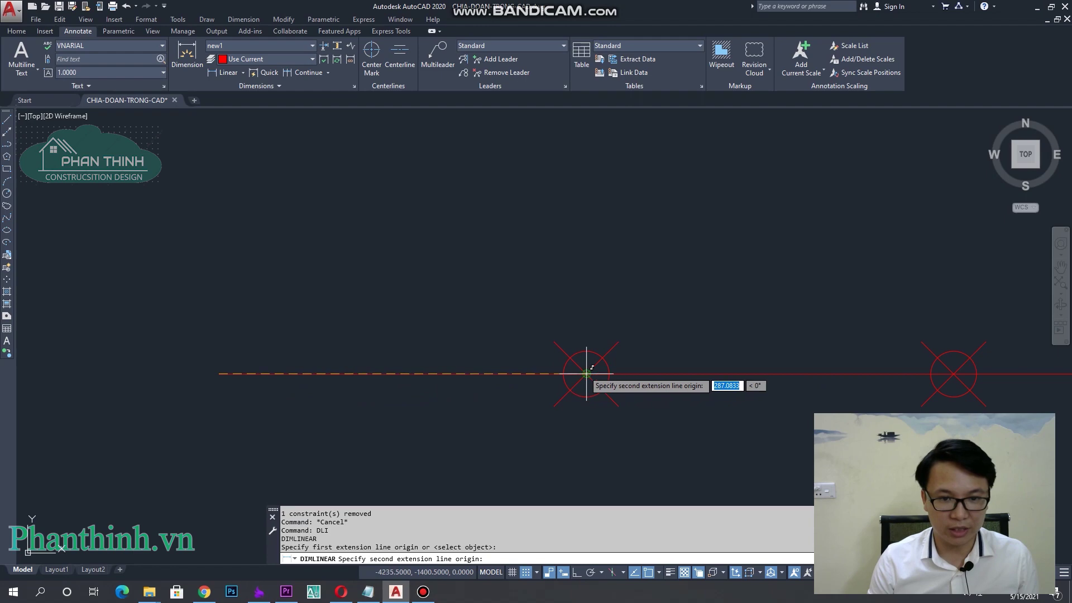
pyautogui.click(574, 380)
pyautogui.scroll(-2, 558, 386)
pyautogui.click(551, 238)
pyautogui.press('Escape')
# - Continue the 287 dimension chain through each remaining division point to the line's end
pyautogui.scroll(-5, 589, 328)
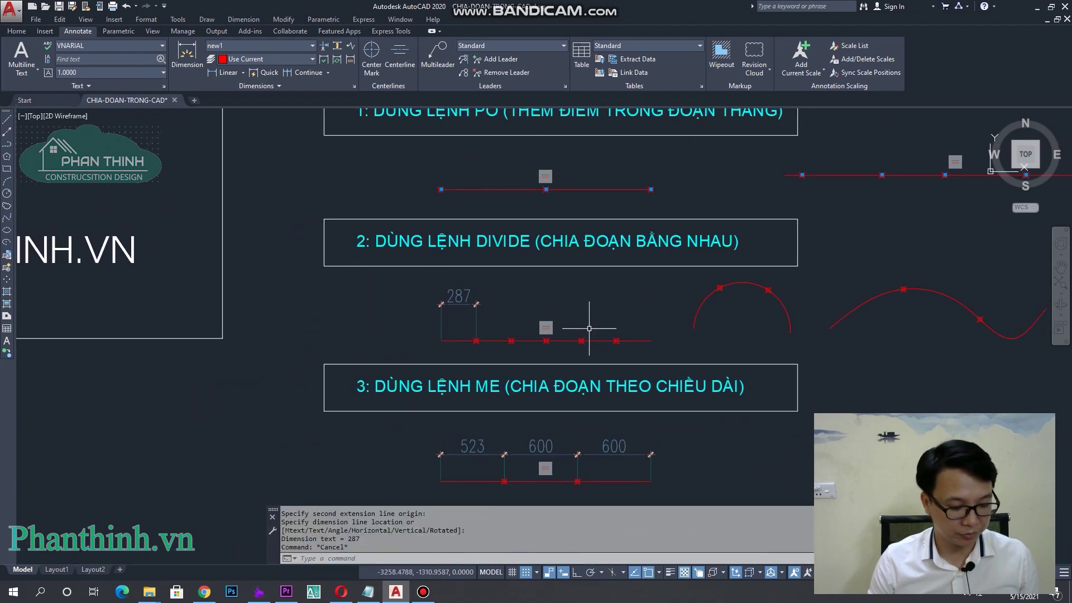
pyautogui.write('dco')
pyautogui.press('Return')
pyautogui.scroll(5, 589, 328)
pyautogui.click(581, 344)
pyautogui.click(721, 342)
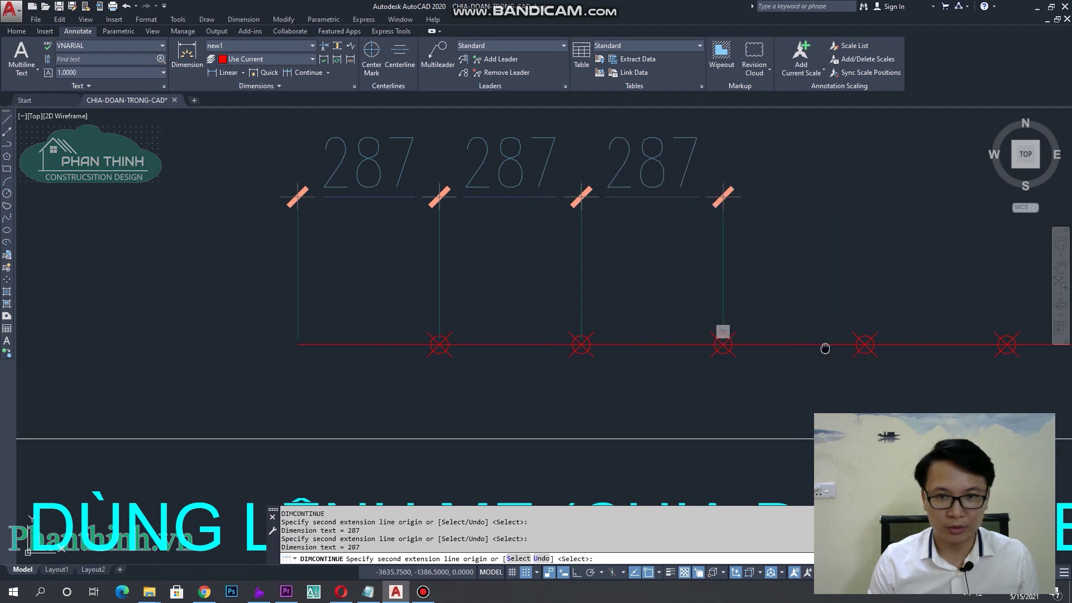
pyautogui.moveTo(865, 346); pyautogui.dragTo(494, 367, button='middle')
pyautogui.click(490, 366)
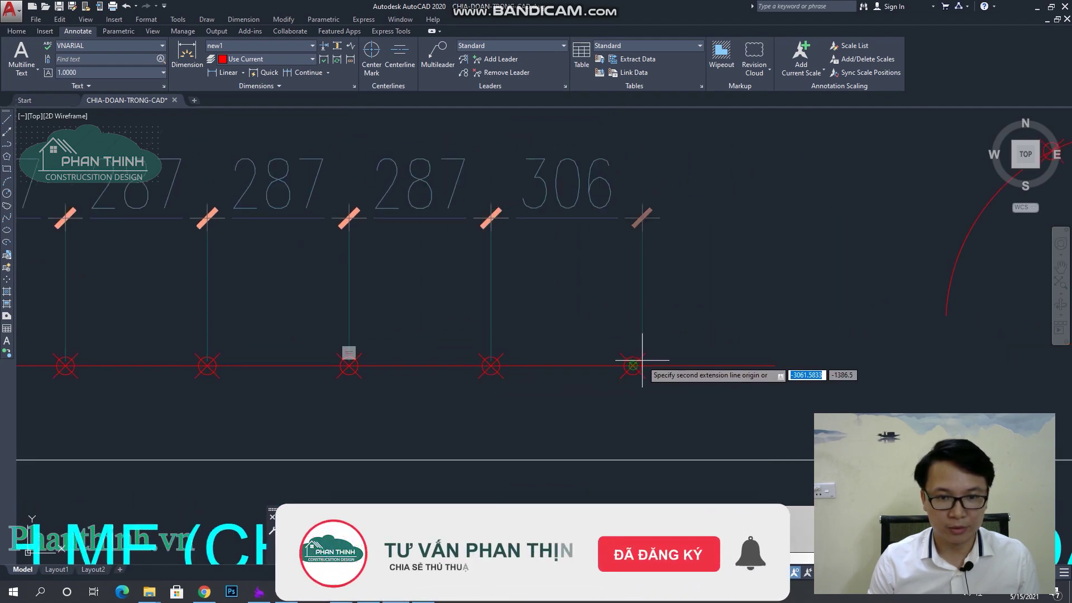
pyautogui.click(633, 365)
pyautogui.click(773, 364)
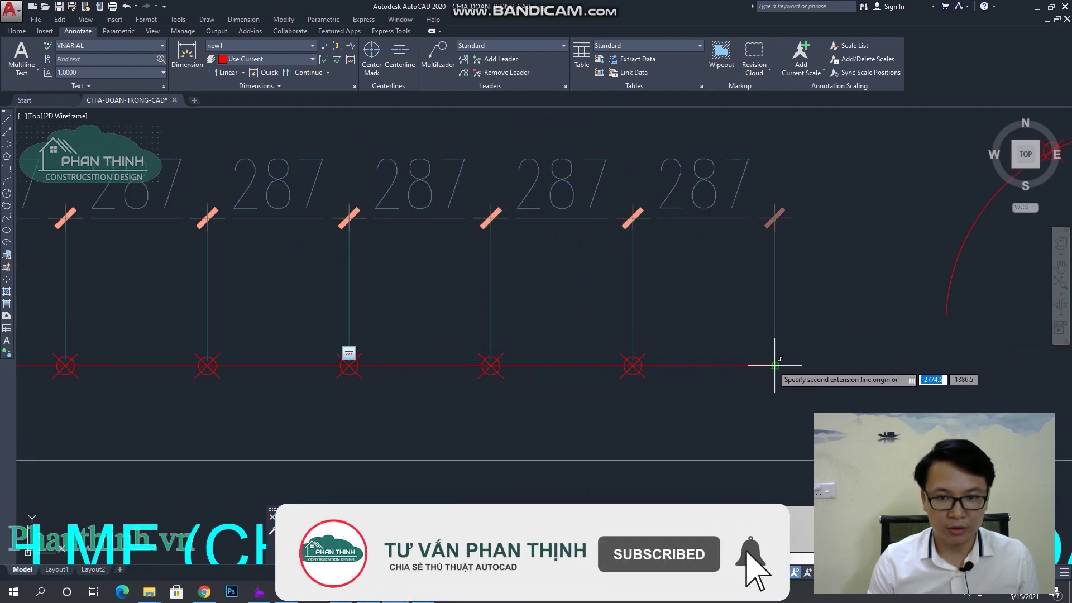
pyautogui.press('Escape')
pyautogui.scroll(-5, 739, 272)
pyautogui.scroll(6, 595, 355)
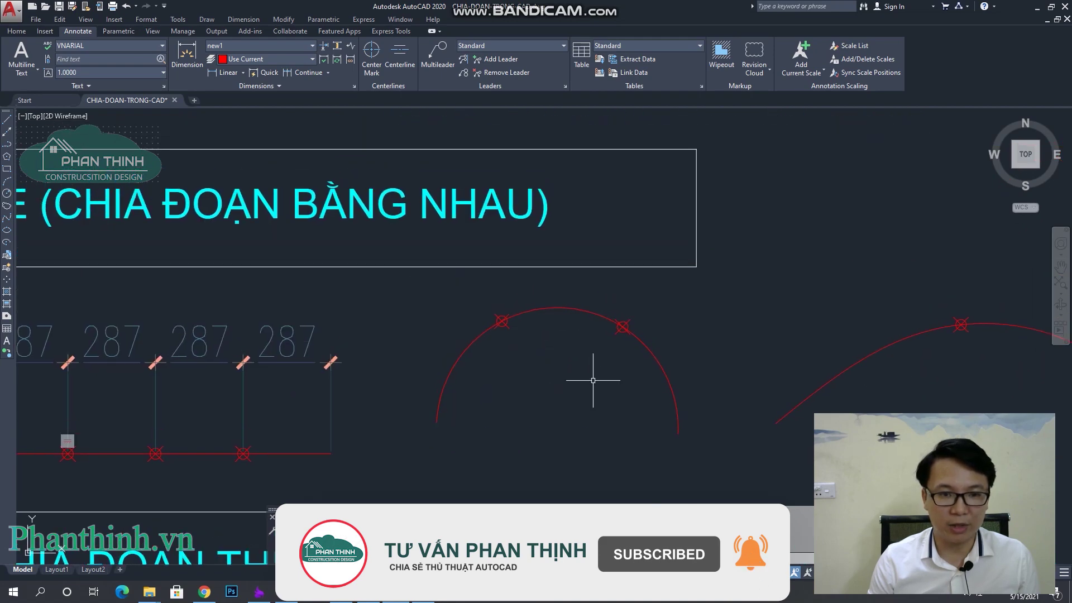
# - Erase the arc's old division points
pyautogui.click(581, 355)
pyautogui.click(549, 299)
pyautogui.moveTo(564, 398); pyautogui.dragTo(555, 360, button='middle')
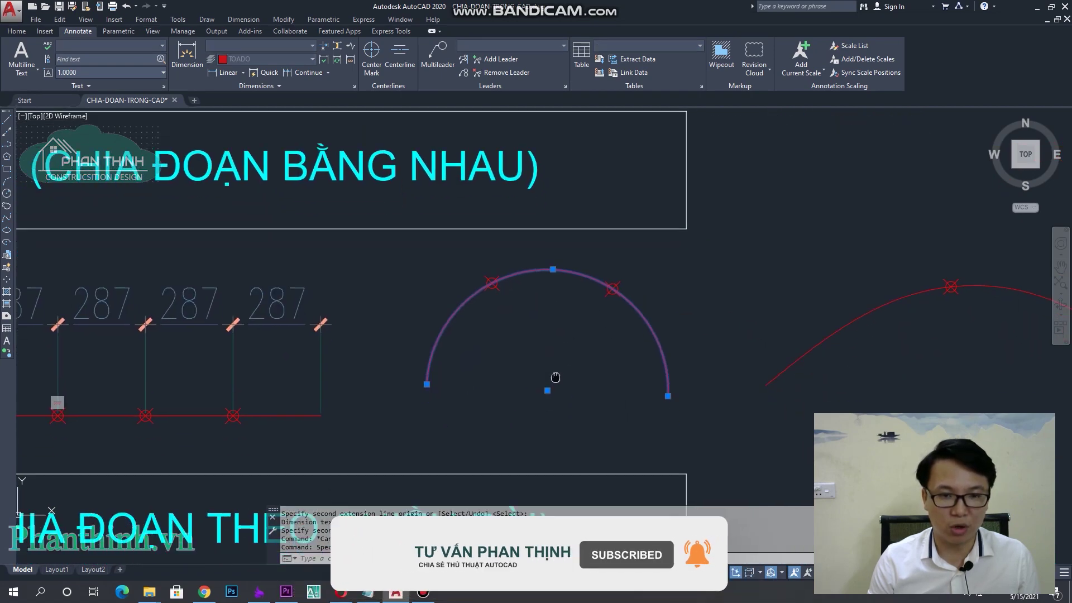
pyautogui.press('e')
pyautogui.press('Return')
pyautogui.click(443, 255)
pyautogui.click(657, 306)
pyautogui.press('Return')
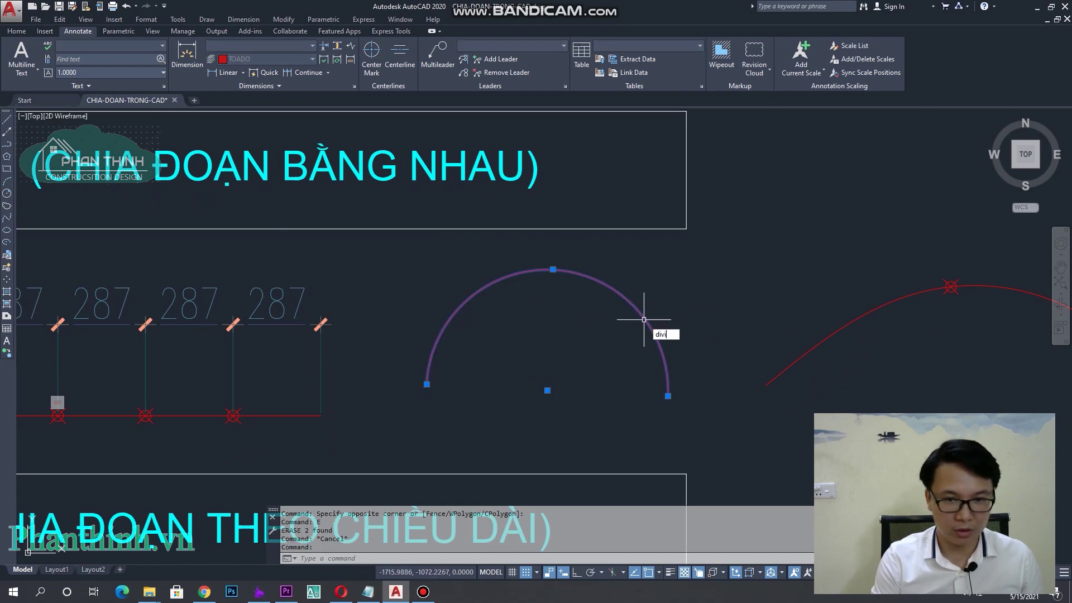
# - Divide the arc into 4 equal parts
pyautogui.press('Return')
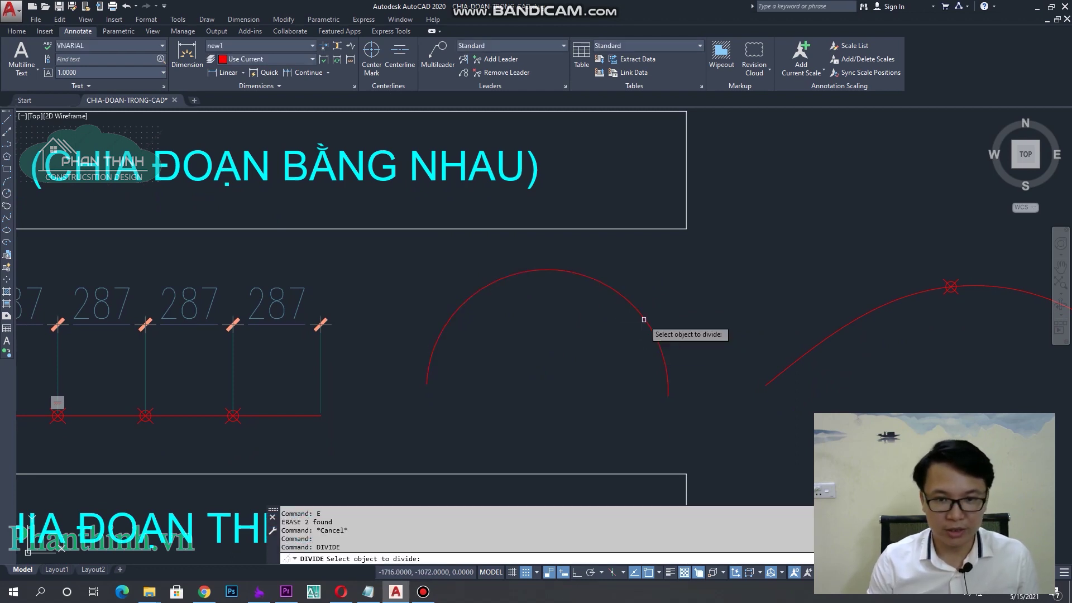
pyautogui.click(644, 315)
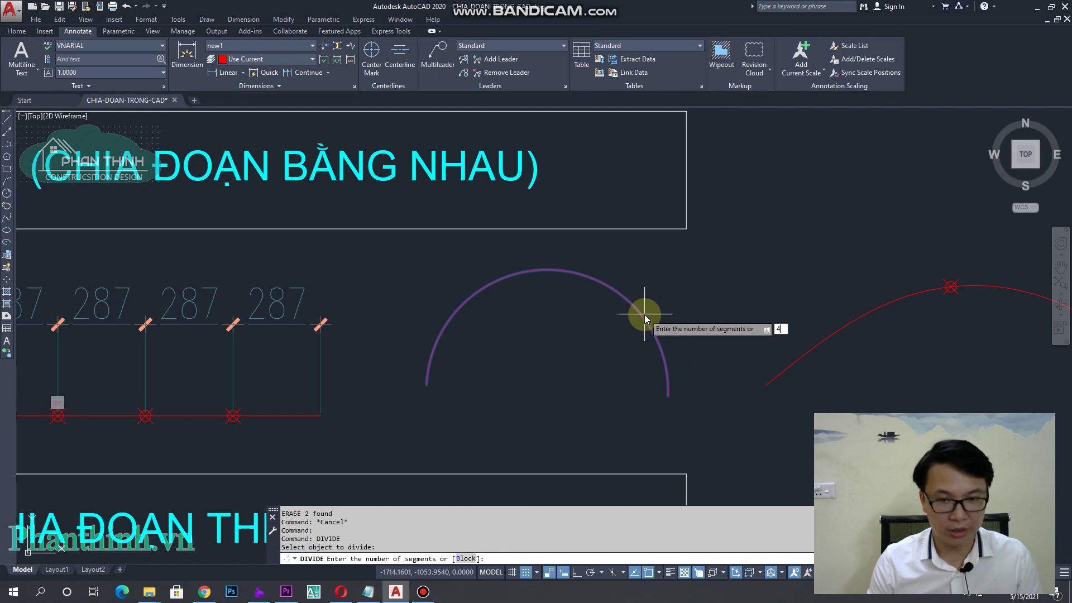
pyautogui.press('Return')
pyautogui.press('Escape')
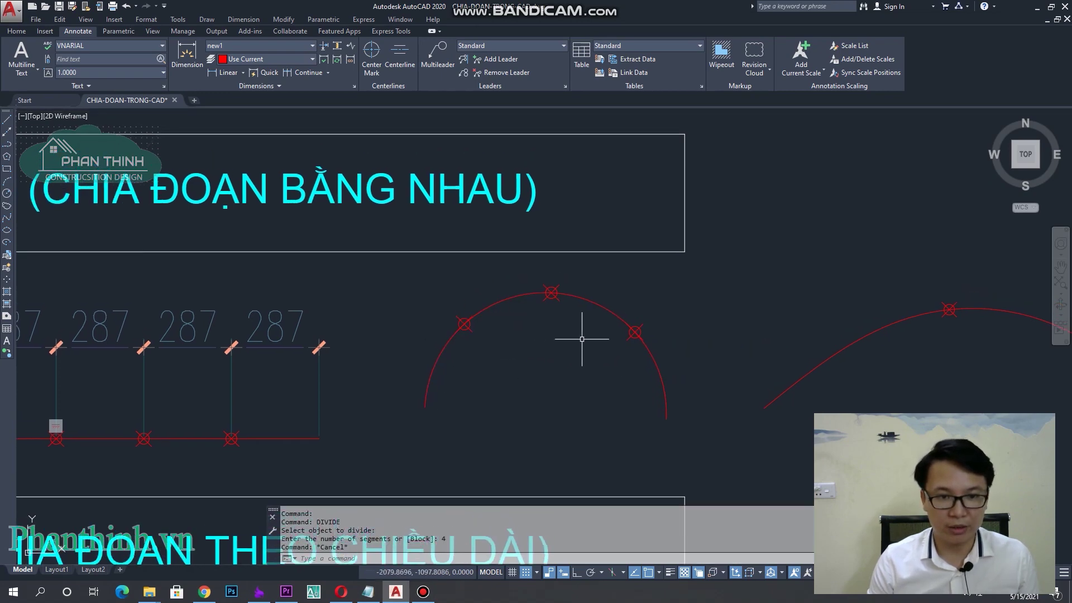
pyautogui.scroll(-3, 567, 294)
pyautogui.scroll(2, 627, 330)
pyautogui.scroll(2, 538, 298)
# - Window-select and erase the spline's old division points
pyautogui.click(358, 211)
pyautogui.click(622, 395)
pyautogui.write('e')
pyautogui.press('Return')
# - Divide the wavy spline into 8 equal parts
pyautogui.click(624, 346)
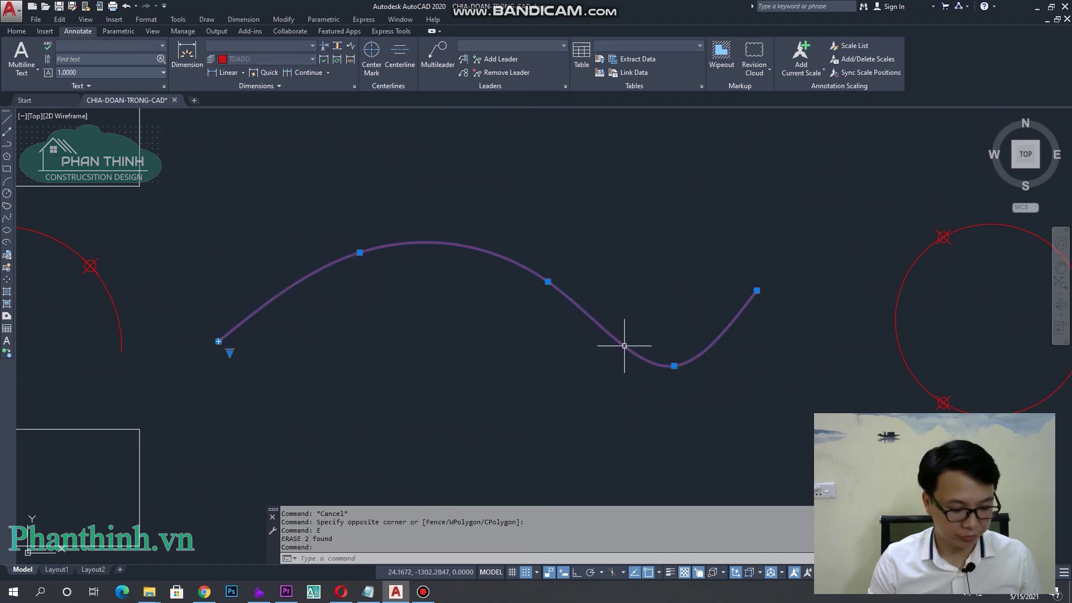
pyautogui.write('divide')
pyautogui.press('Return')
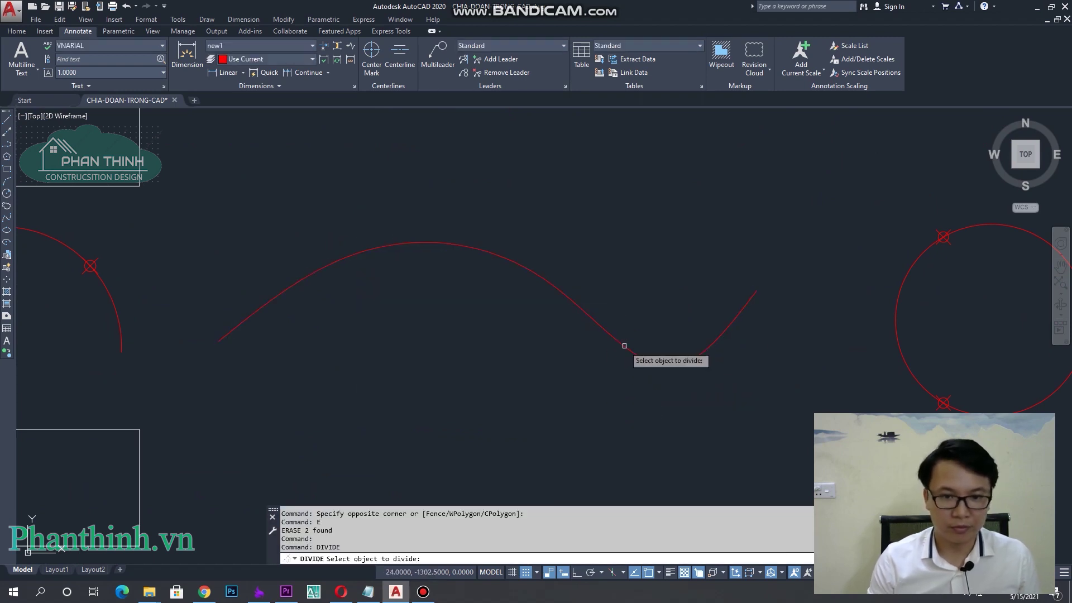
pyautogui.click(627, 347)
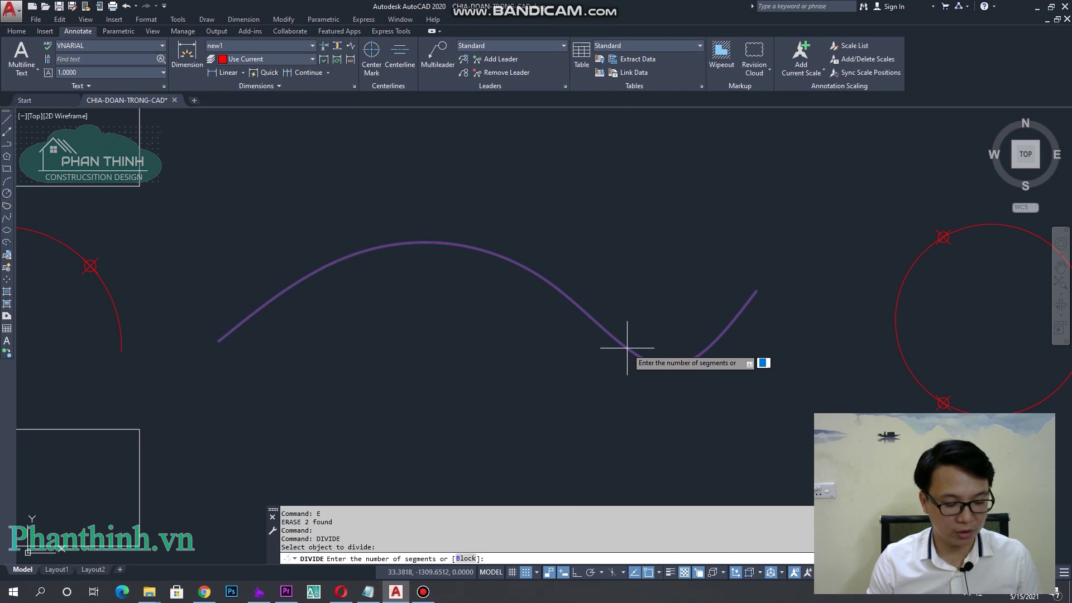
pyautogui.write('8')
pyautogui.press('Return')
pyautogui.press('Escape')
pyautogui.moveTo(265, 314); pyautogui.dragTo(318, 364, button='middle')
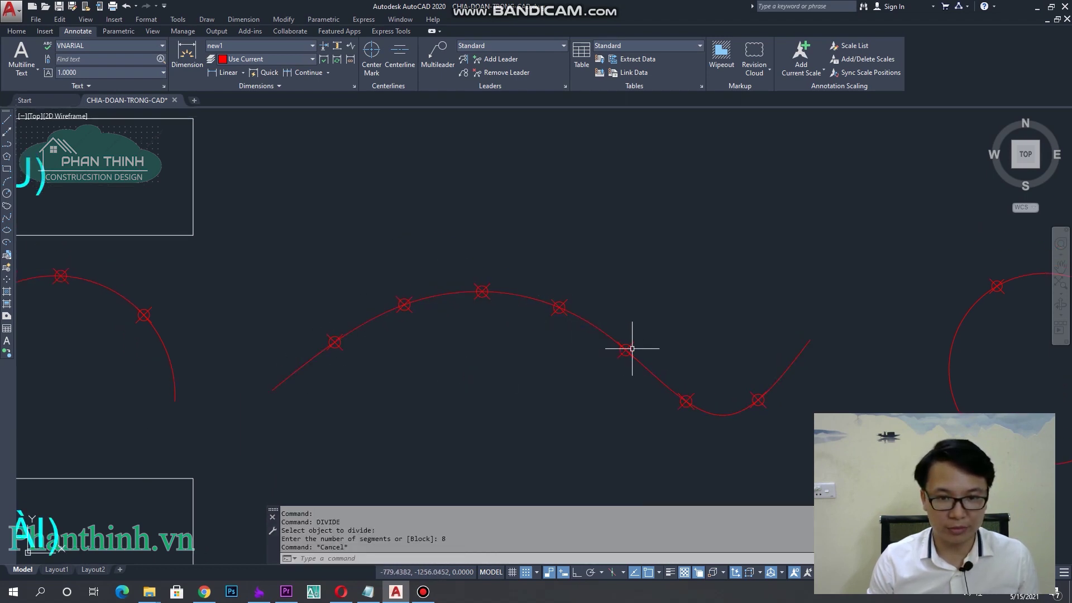
pyautogui.press('Escape')
pyautogui.press('Escape')
pyautogui.scroll(-4, 718, 371)
pyautogui.scroll(4, 677, 366)
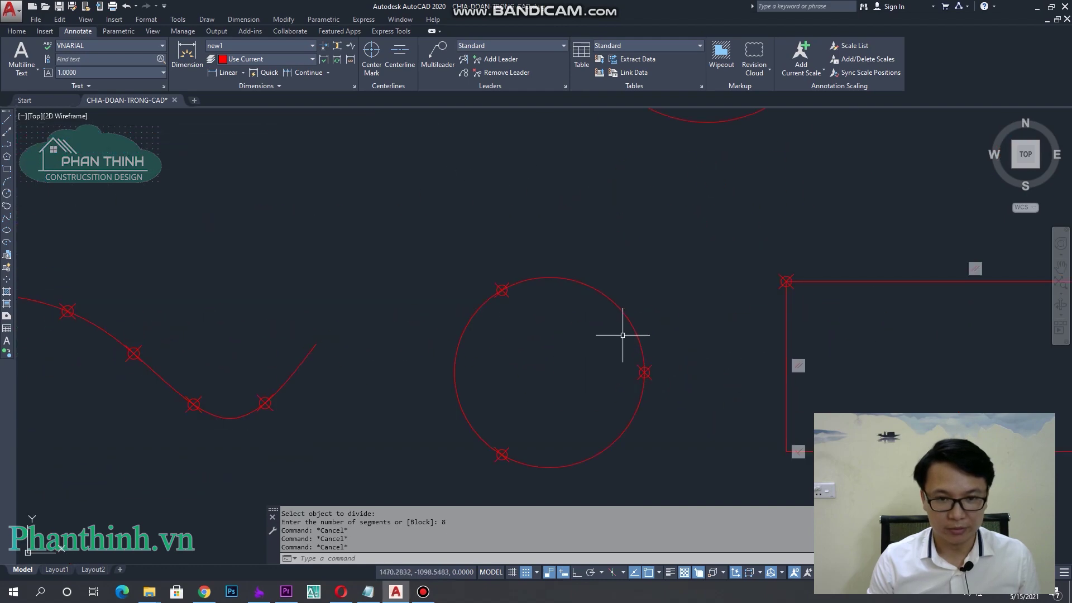
# - Erase all the old points on the circle
pyautogui.click(465, 258)
pyautogui.click(680, 412)
pyautogui.press('e')
pyautogui.press('Return')
pyautogui.moveTo(574, 445); pyautogui.dragTo(585, 341, button='middle')
pyautogui.click(548, 415)
pyautogui.press('e')
pyautogui.press('Return')
# - Divide the circle into 5 equal parts with points
pyautogui.moveTo(548, 414); pyautogui.dragTo(692, 424, button='middle')
pyautogui.scroll(-2, 567, 361)
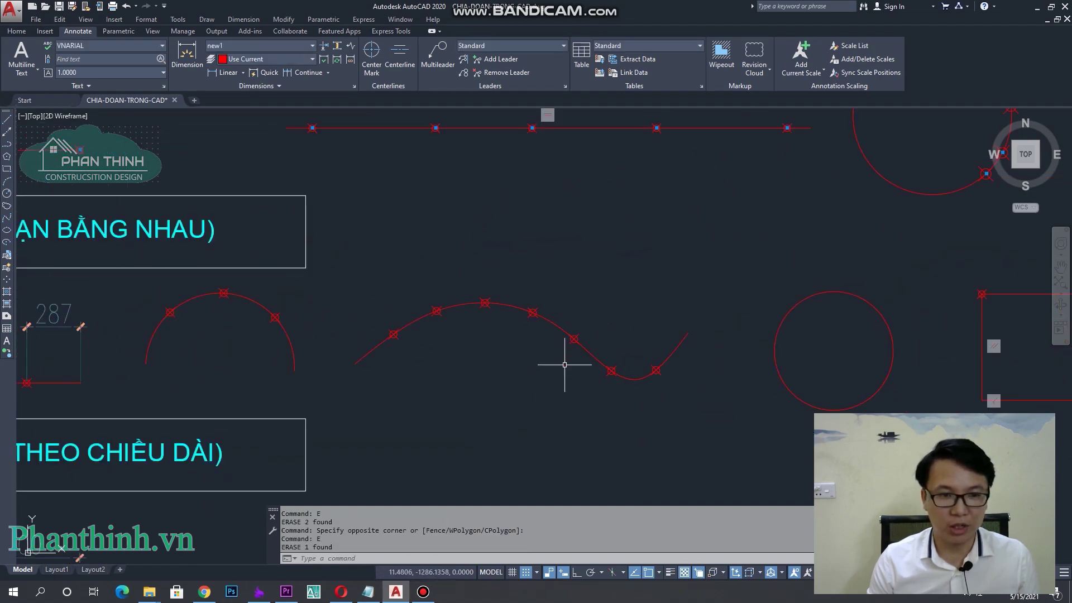
pyautogui.moveTo(605, 365); pyautogui.dragTo(501, 378, button='middle')
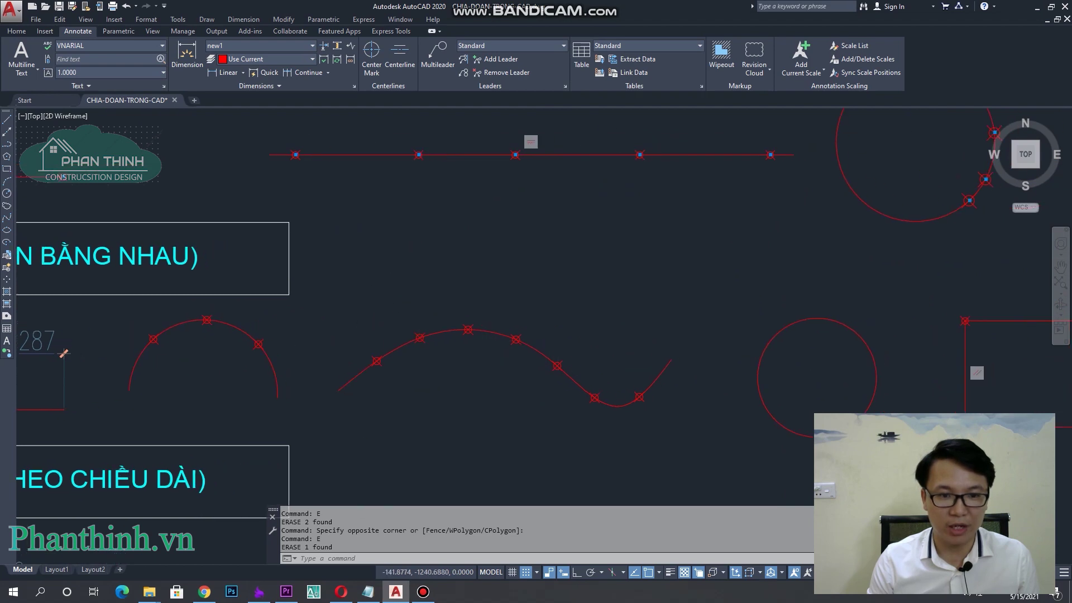
pyautogui.scroll(2, 530, 339)
pyautogui.moveTo(541, 382); pyautogui.dragTo(233, 338, button='middle')
pyautogui.moveTo(411, 368); pyautogui.dragTo(247, 370, button='middle')
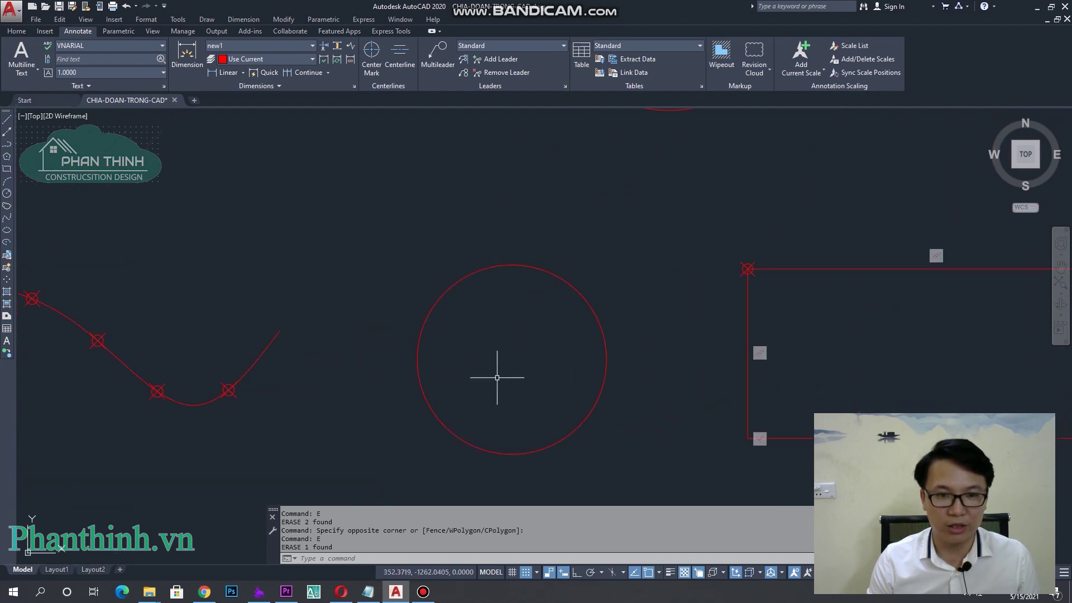
pyautogui.press('Escape')
pyautogui.click(570, 287)
pyautogui.write('divide')
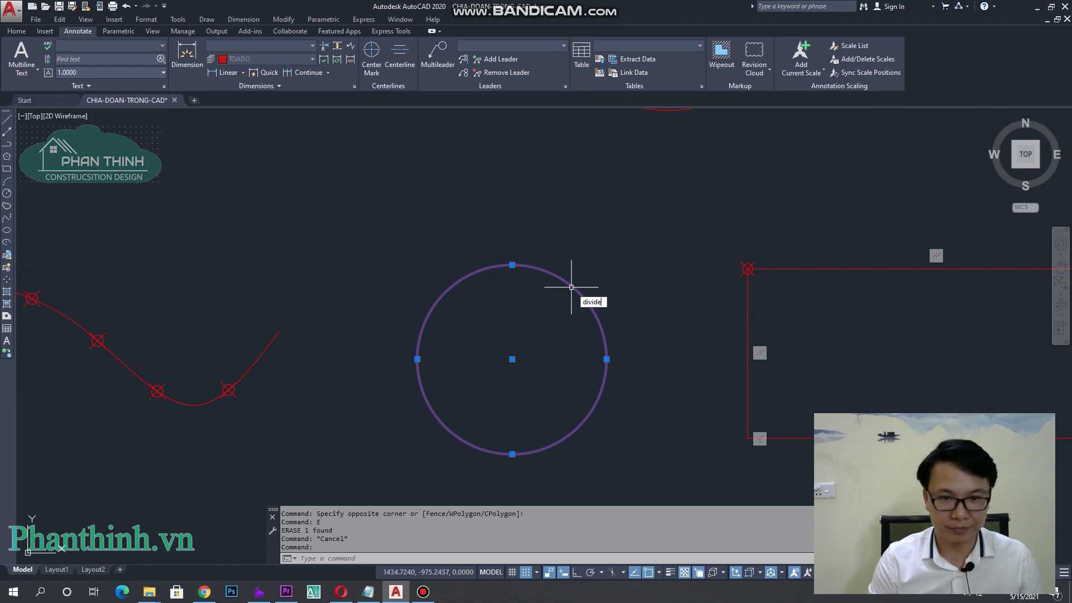
pyautogui.press('Return')
pyautogui.click(572, 287)
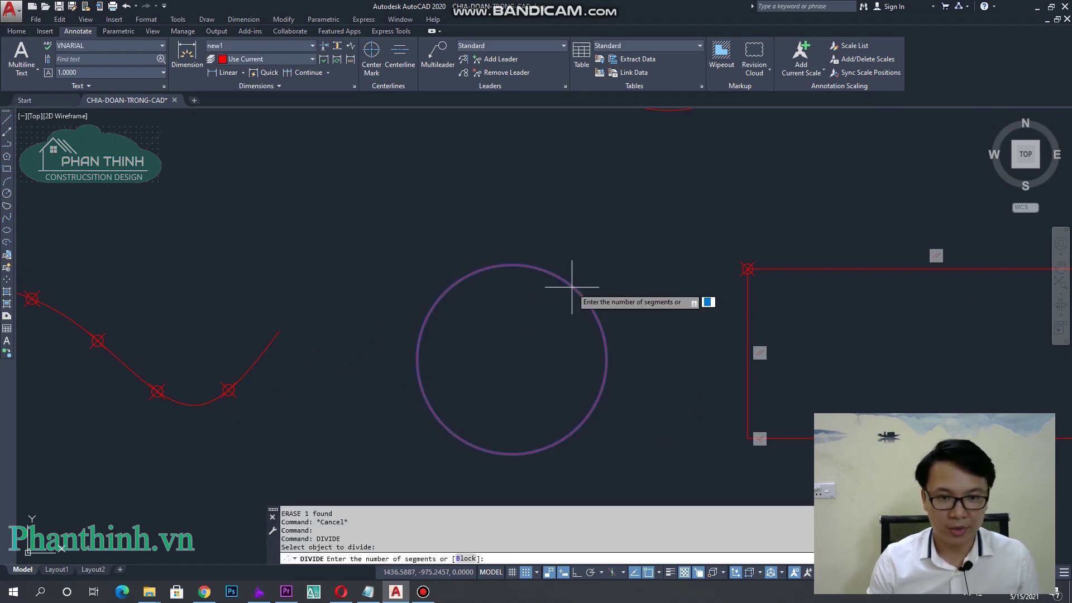
pyautogui.write('5')
pyautogui.press('Return')
pyautogui.press('Escape')
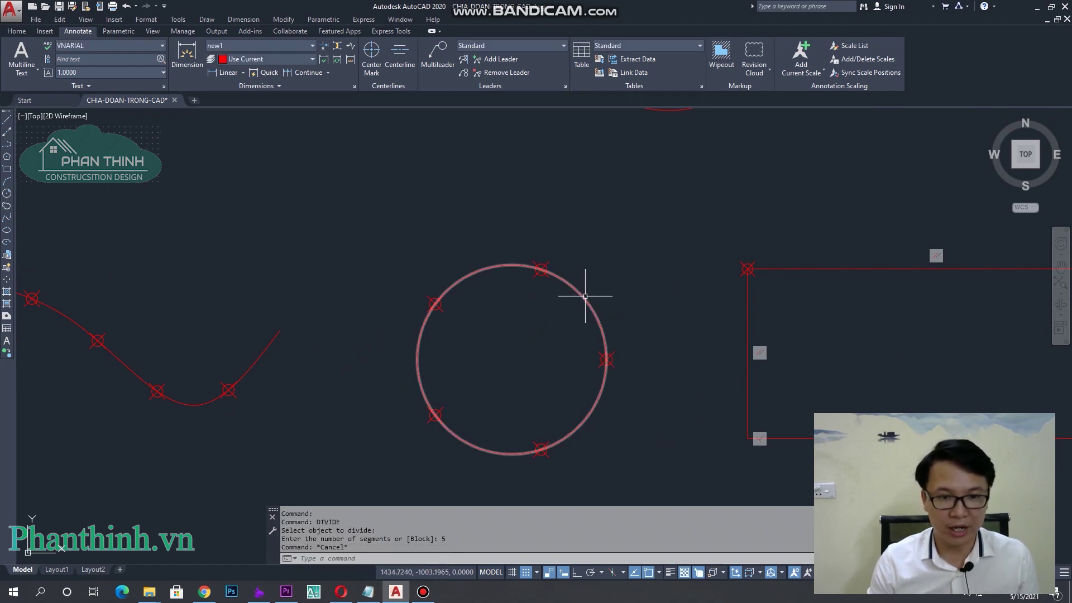
# - Erase the stray points on the rectangle, including bottom-edge and top-left corner points
pyautogui.moveTo(823, 408); pyautogui.dragTo(489, 405, button='middle')
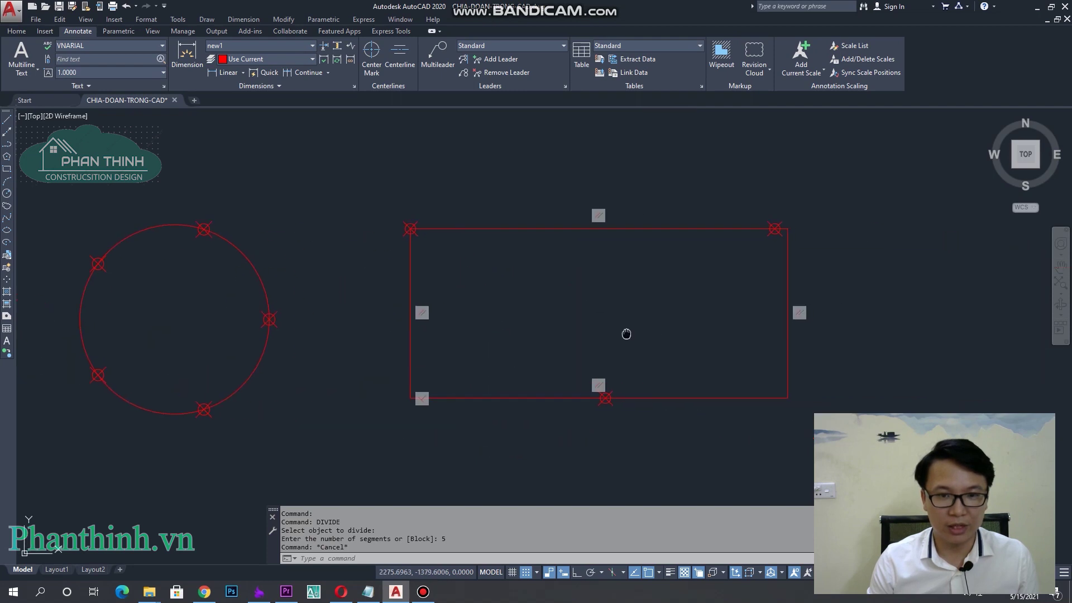
pyautogui.moveTo(639, 332); pyautogui.dragTo(520, 330, button='middle')
pyautogui.click(576, 270)
pyautogui.click(647, 232)
pyautogui.write('e')
pyautogui.press('Return')
pyautogui.moveTo(472, 389); pyautogui.dragTo(541, 318, button='middle')
pyautogui.moveTo(508, 318); pyautogui.dragTo(627, 430)
pyautogui.press('e')
pyautogui.press('Return')
pyautogui.moveTo(299, 131); pyautogui.dragTo(426, 246)
pyautogui.press('e')
pyautogui.press('Return')
# - Divide the rectangle into 6 equal parts
pyautogui.click(484, 196)
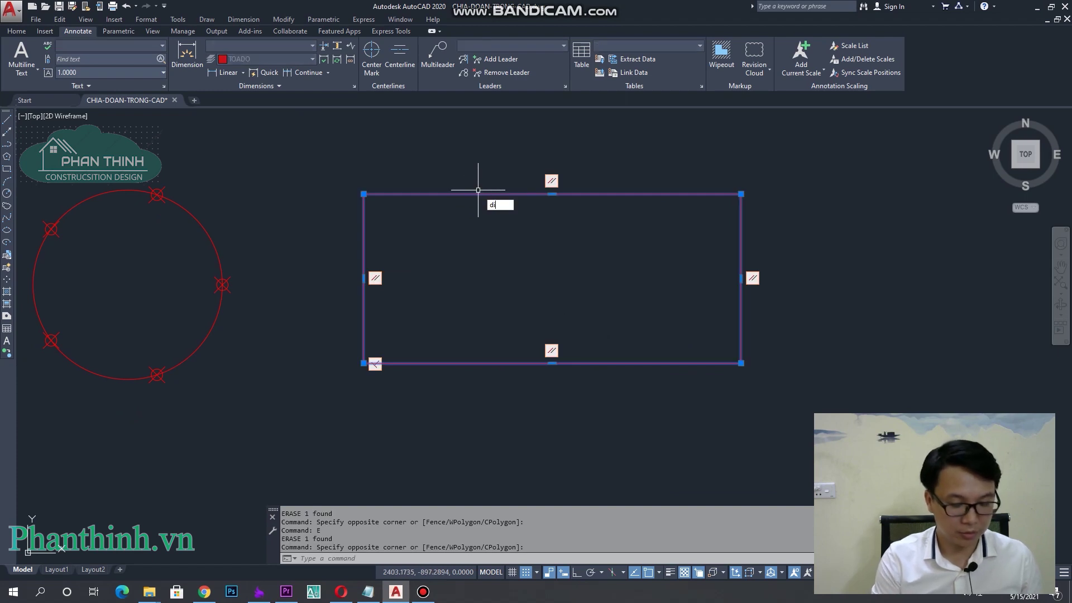
pyautogui.write('e')
pyautogui.press('Return')
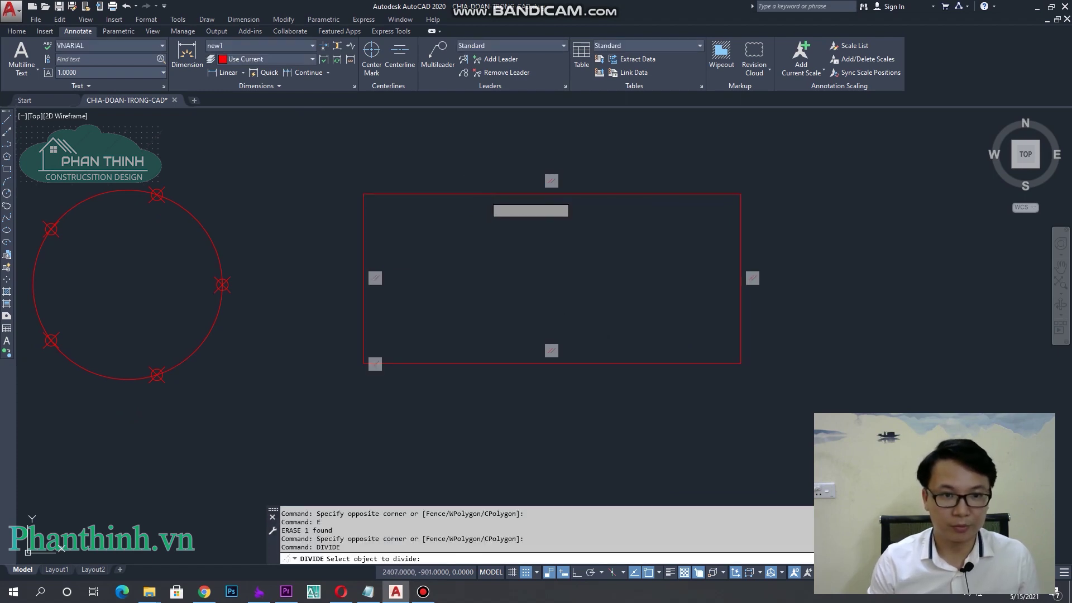
pyautogui.click(484, 195)
pyautogui.write('6')
pyautogui.press('Return')
pyautogui.press('Escape')
pyautogui.moveTo(545, 283); pyautogui.dragTo(659, 284, button='middle')
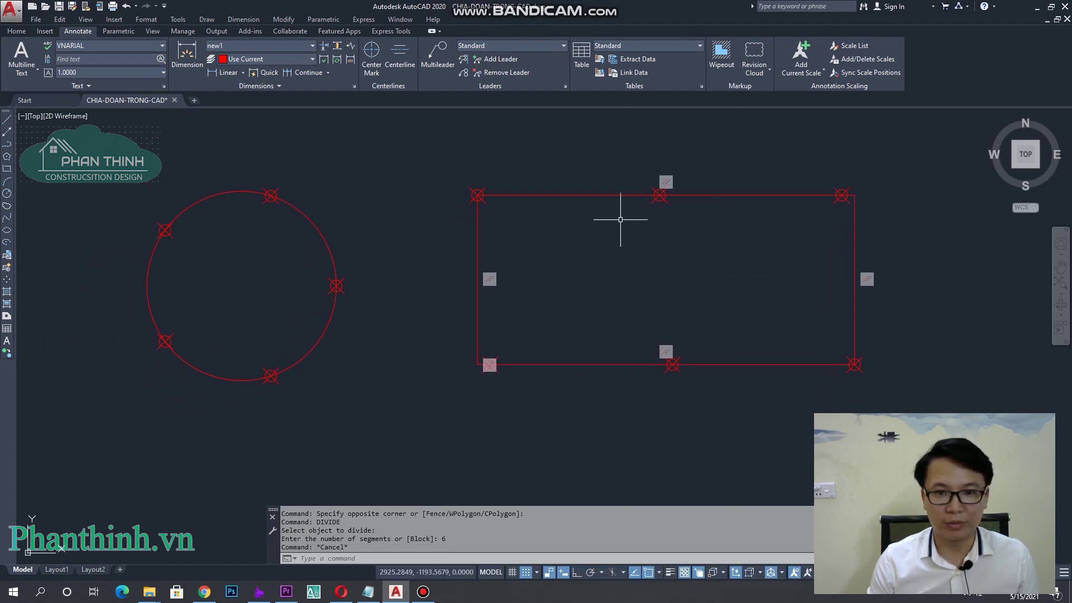
pyautogui.scroll(-5, 678, 306)
# - Select the line under the MEASURE heading and start copying it (CO) from a base point
pyautogui.moveTo(574, 328); pyautogui.dragTo(719, 328, button='middle')
pyautogui.scroll(2, 720, 328)
pyautogui.scroll(2, 431, 306)
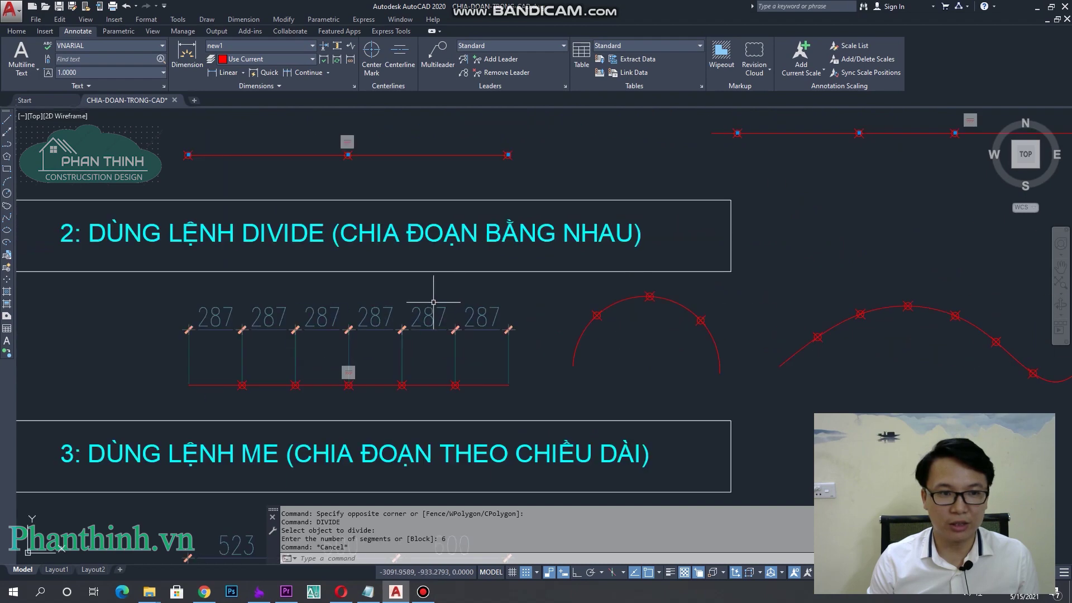
pyautogui.scroll(1, 598, 319)
pyautogui.scroll(-2, 493, 343)
pyautogui.moveTo(519, 354); pyautogui.dragTo(519, 326, button='middle')
pyautogui.scroll(1, 520, 349)
pyautogui.moveTo(611, 325)
pyautogui.mouseDown(button='middle')
pyautogui.moveTo(563, 343)
pyautogui.moveTo(586, 266)
pyautogui.mouseUp(button='middle')
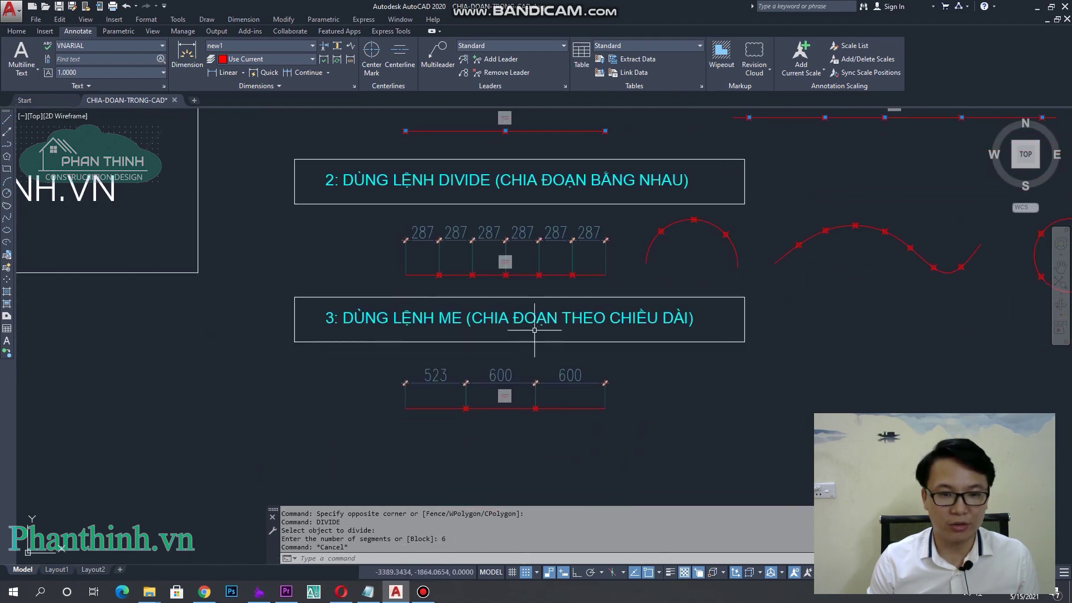
pyautogui.click(678, 447)
pyautogui.click(543, 390)
pyautogui.moveTo(610, 431); pyautogui.dragTo(629, 402, button='middle')
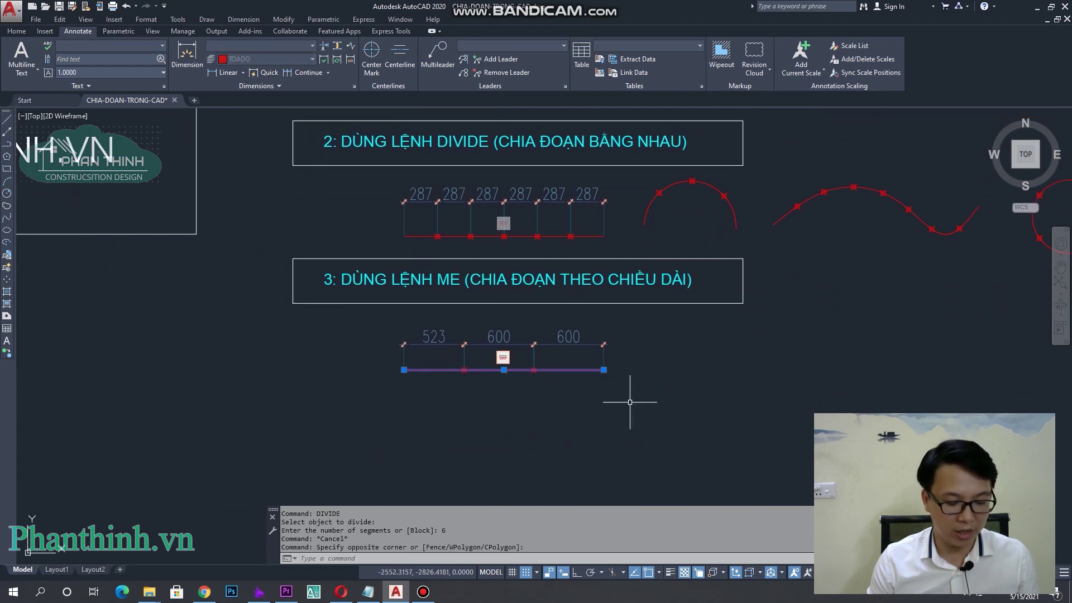
pyautogui.write('CO')
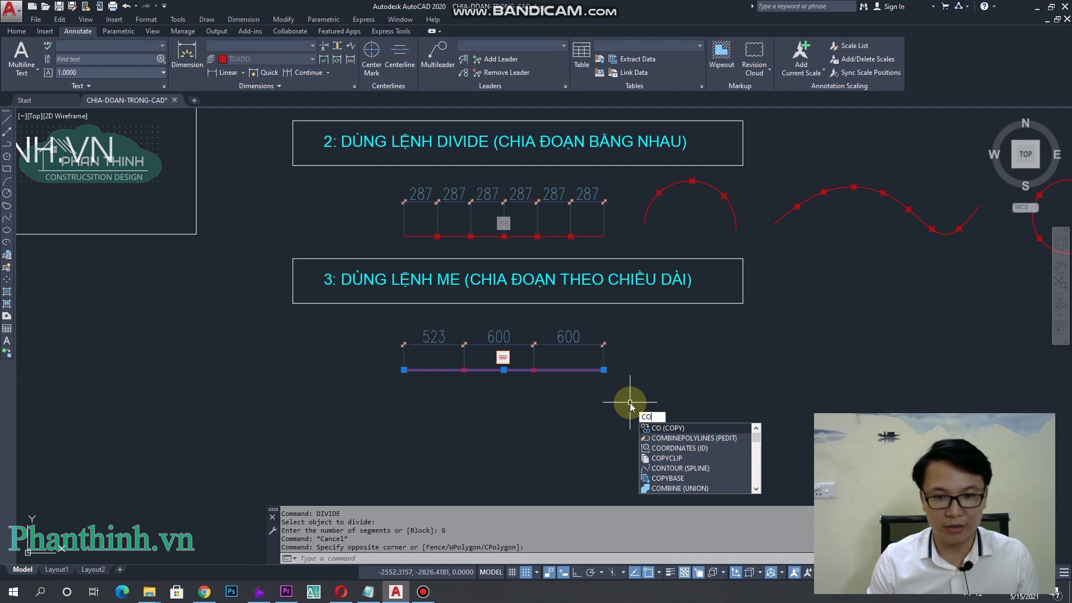
pyautogui.press('Return')
pyautogui.click(636, 372)
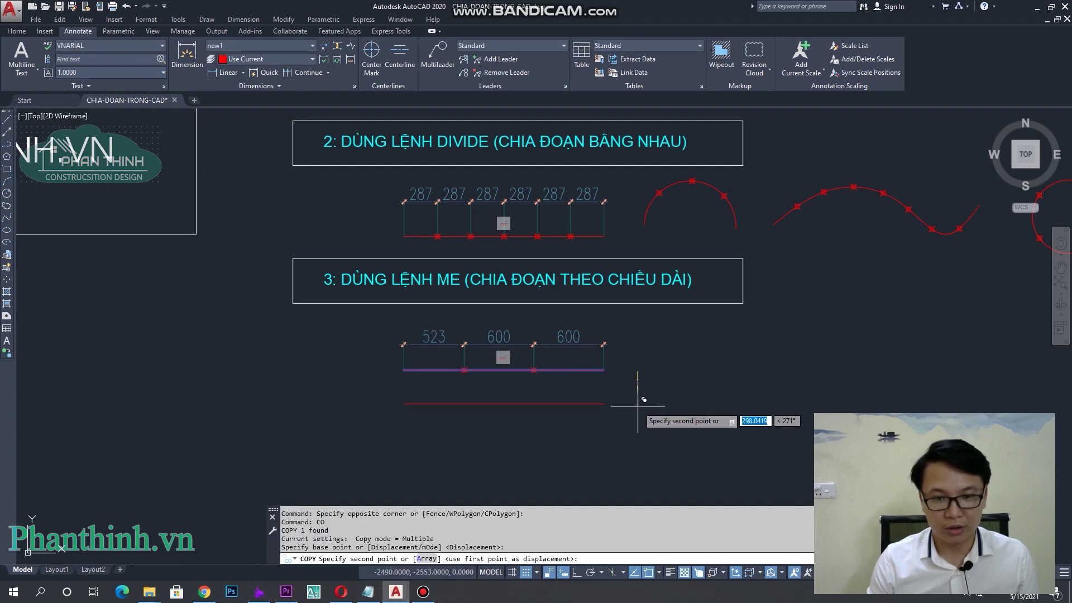
# - Place the copy below the original line; a move of it is started and cancelled
pyautogui.click(637, 413)
pyautogui.press('Escape')
pyautogui.press('Escape')
pyautogui.moveTo(577, 437); pyautogui.dragTo(595, 403, button='middle')
pyautogui.click(596, 403)
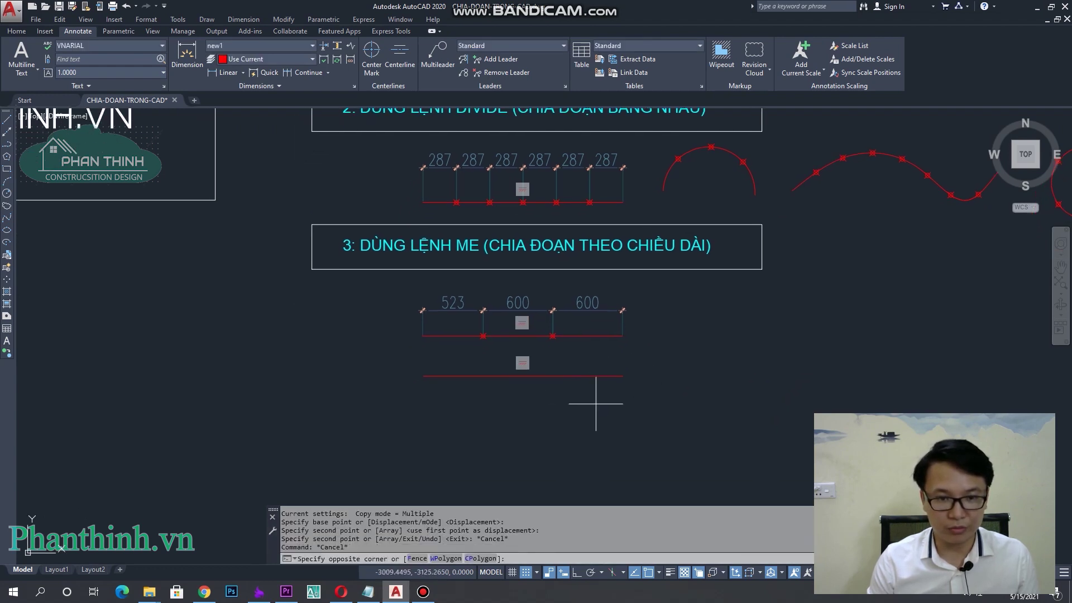
pyautogui.click(563, 362)
pyautogui.write('m')
pyautogui.press('Return')
pyautogui.click(649, 365)
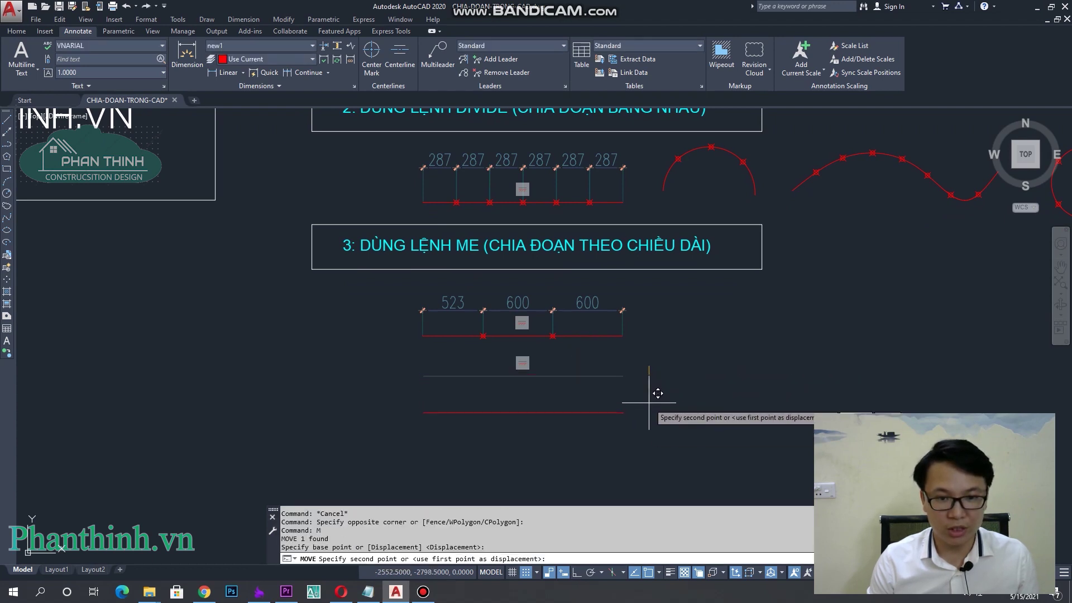
pyautogui.press('Escape')
pyautogui.press('Escape')
pyautogui.moveTo(610, 387); pyautogui.dragTo(612, 407, button='middle')
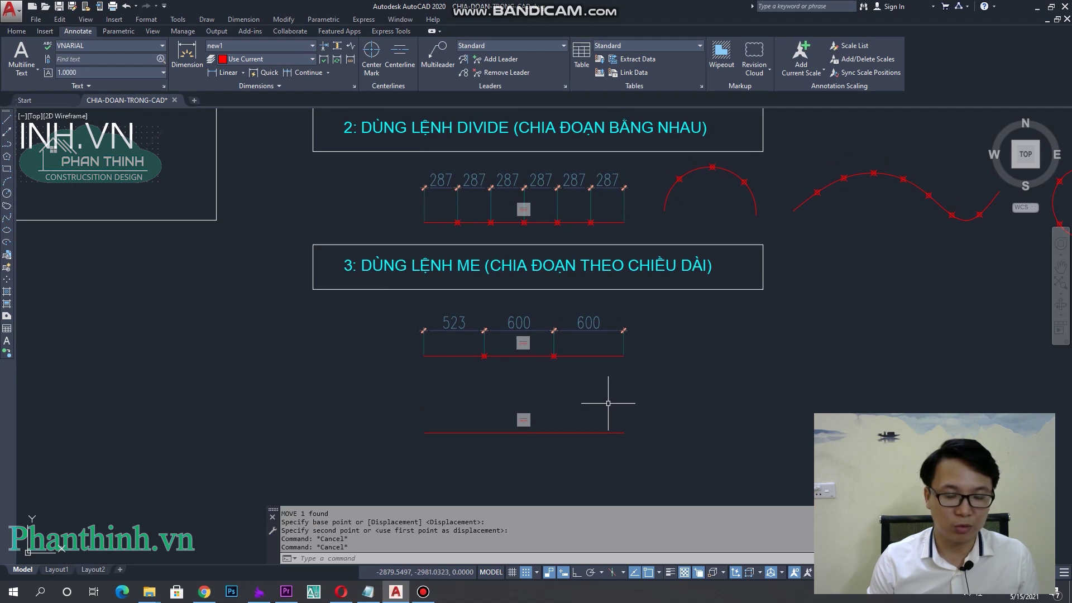
# - Zoom in and reselect the copied bottom line
pyautogui.scroll(1, 598, 410)
pyautogui.scroll(2, 581, 413)
pyautogui.click(631, 452)
pyautogui.click(596, 384)
pyautogui.press('Escape')
pyautogui.press('Escape')
pyautogui.click(630, 455)
pyautogui.click(583, 378)
pyautogui.write('ME')
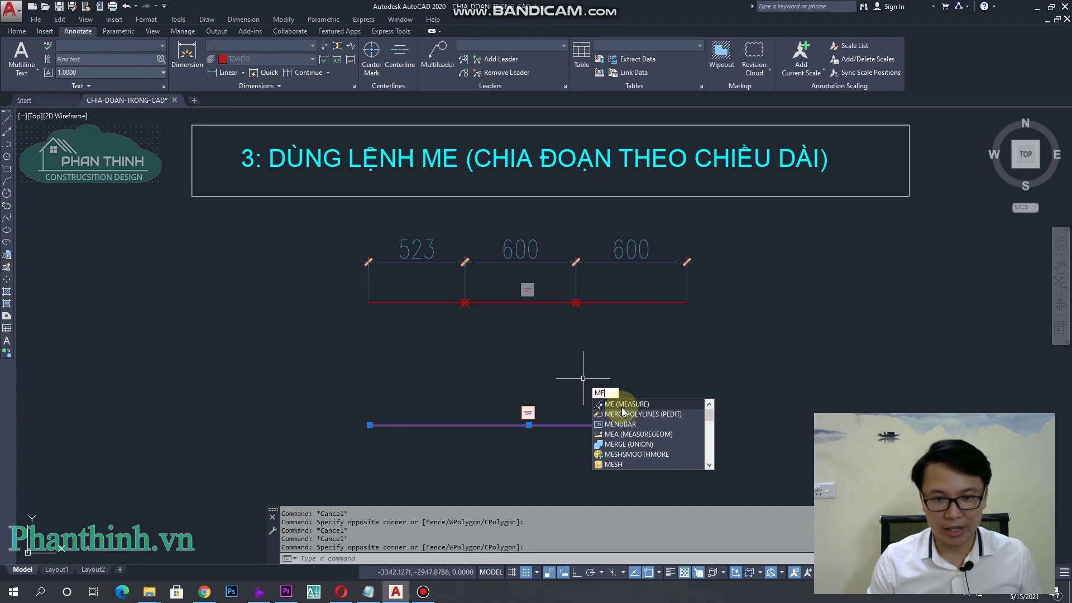
# - Mark the lower line with MEASURE points every 100 units
pyautogui.click(623, 405)
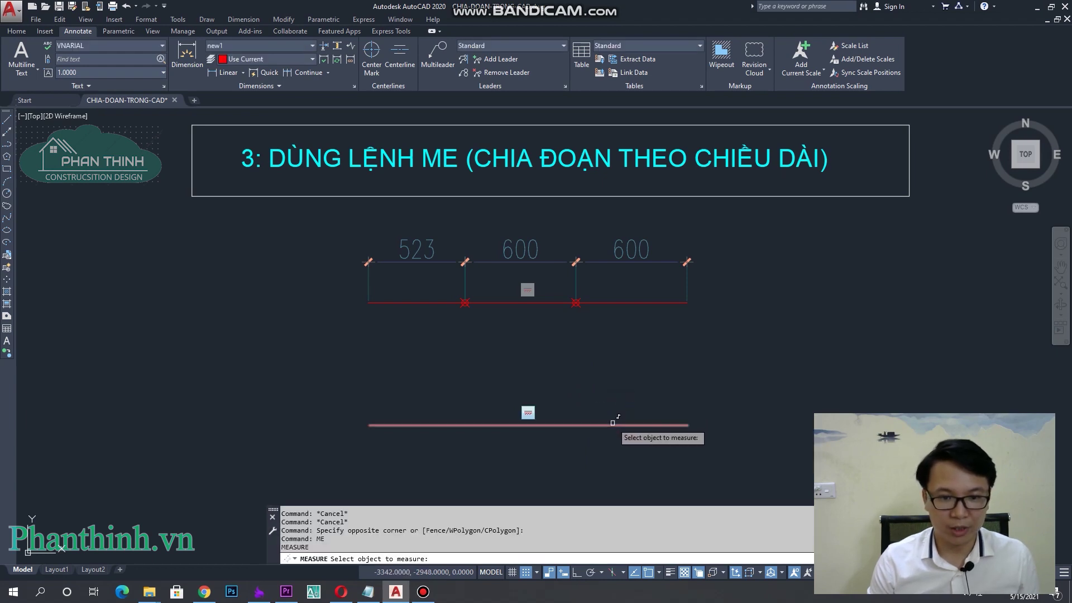
pyautogui.click(611, 425)
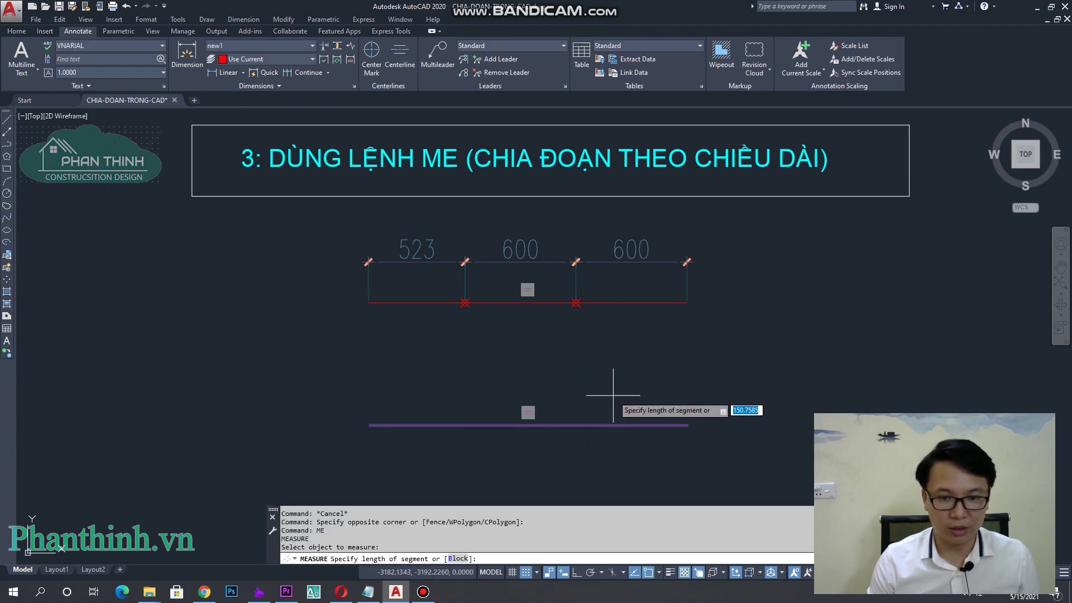
pyautogui.write('1')
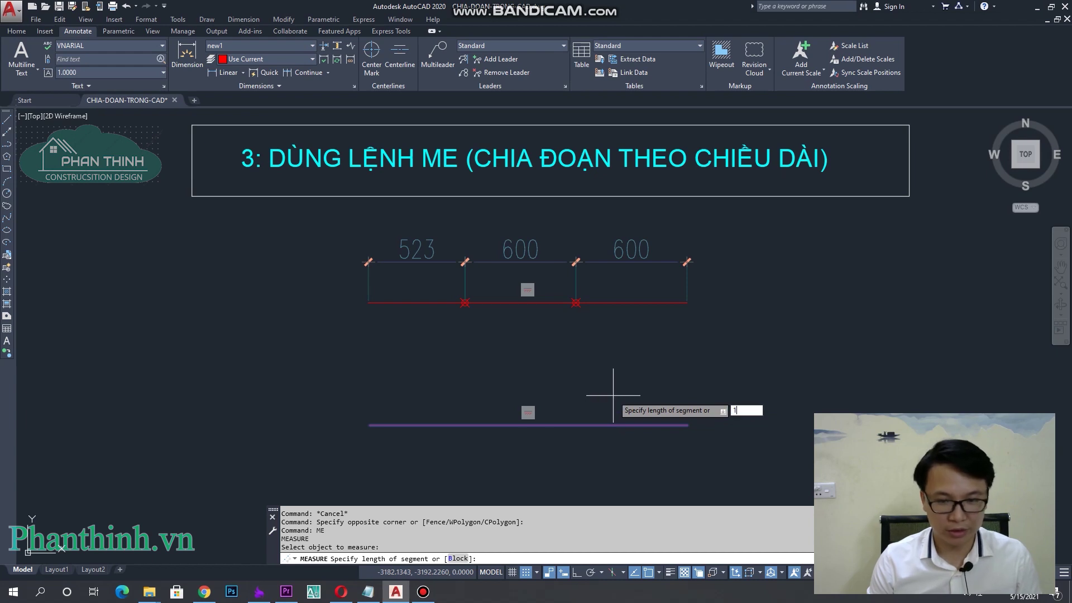
pyautogui.press('Return')
pyautogui.press('Escape')
pyautogui.press('Escape')
pyautogui.moveTo(435, 408); pyautogui.dragTo(496, 387, button='middle')
pyautogui.scroll(5, 447, 403)
pyautogui.scroll(-5, 488, 366)
pyautogui.scroll(3, 462, 377)
pyautogui.scroll(-2, 463, 377)
pyautogui.scroll(5, 514, 385)
pyautogui.press('Escape')
pyautogui.press('Escape')
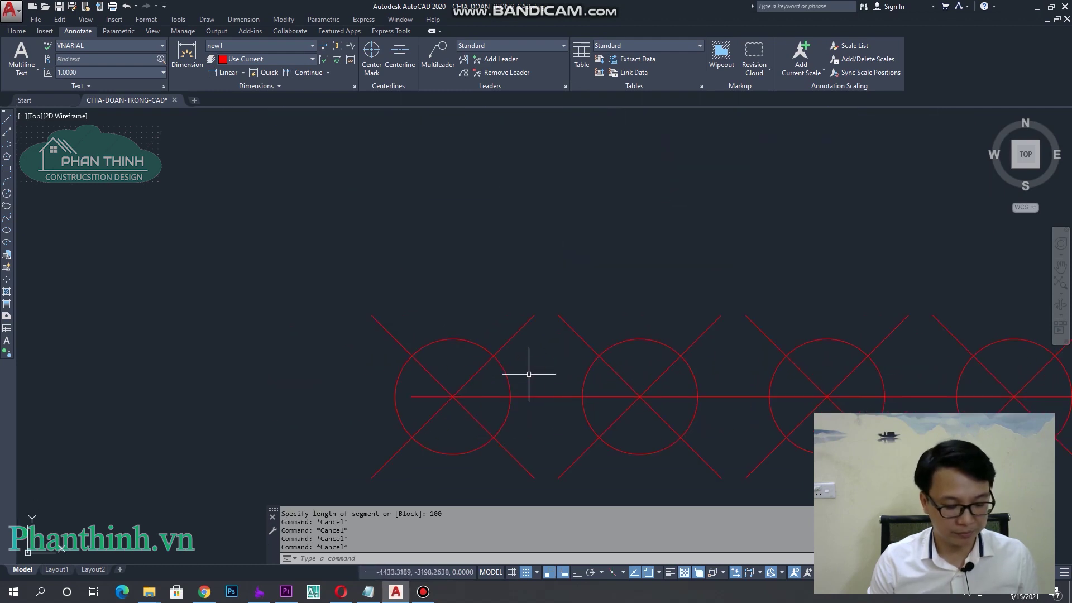
# - Add a 100 linear dimension between two adjacent measure points above the line
pyautogui.write('i')
pyautogui.press('Return')
pyautogui.click(453, 396)
pyautogui.click(639, 397)
pyautogui.scroll(-3, 591, 402)
pyautogui.click(617, 293)
pyautogui.press('Escape')
pyautogui.scroll(-3, 586, 312)
pyautogui.scroll(-2, 558, 363)
pyautogui.scroll(2, 614, 374)
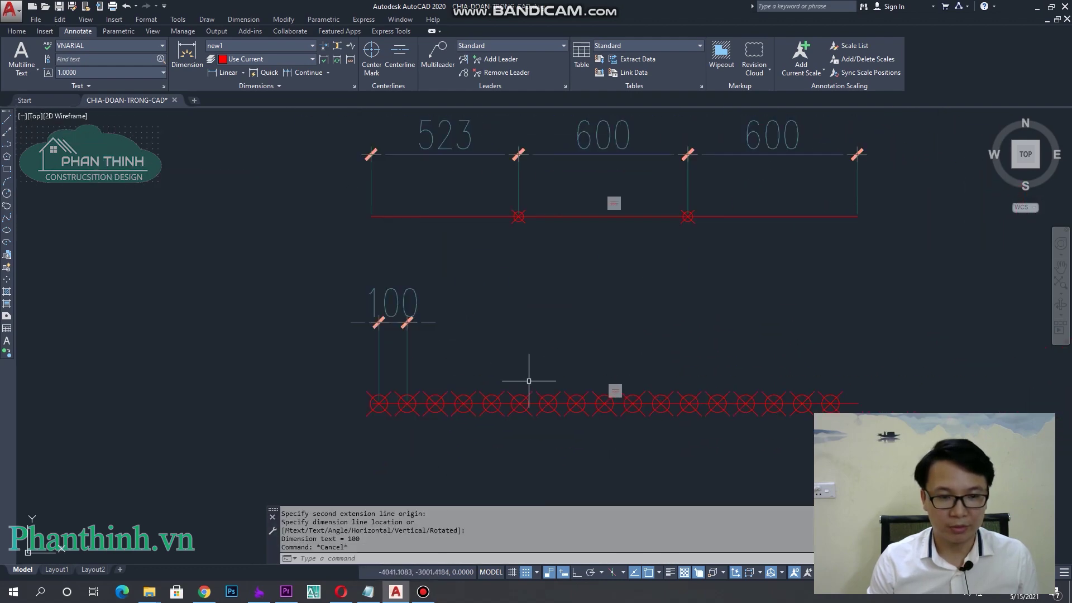
pyautogui.scroll(1, 530, 346)
# - Erase the 100-unit points and their dimension, then select the section-3 line
pyautogui.click(806, 395)
pyautogui.click(395, 279)
pyautogui.write('e')
pyautogui.press('Return')
pyautogui.click(607, 257)
pyautogui.click(596, 231)
# - Copy the red line to a new position below the original
pyautogui.write('co')
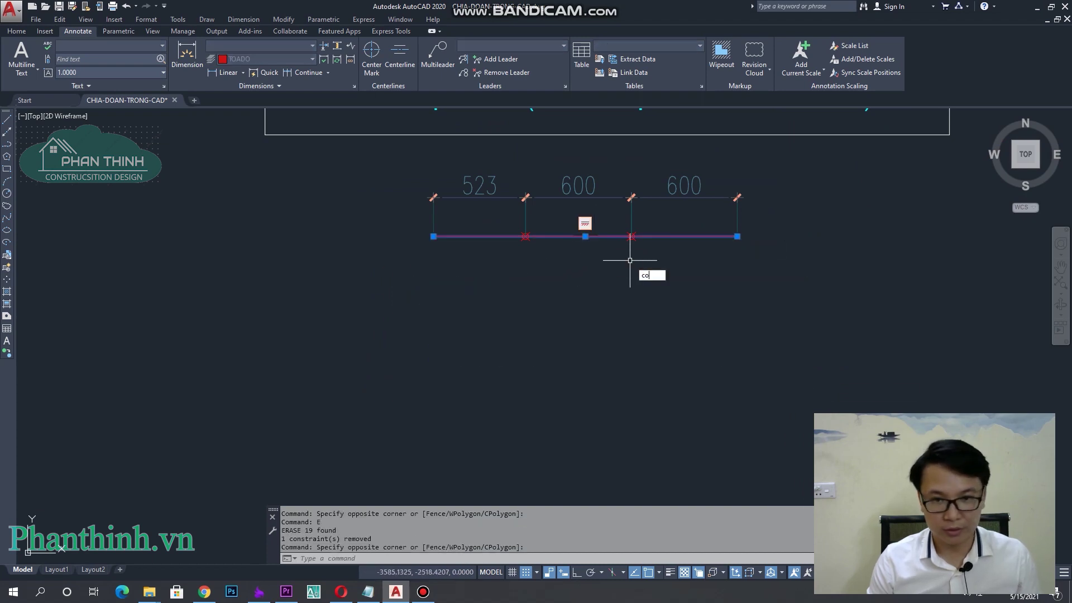
pyautogui.press('Return')
pyautogui.click(689, 288)
pyautogui.press('Escape')
pyautogui.click(737, 420)
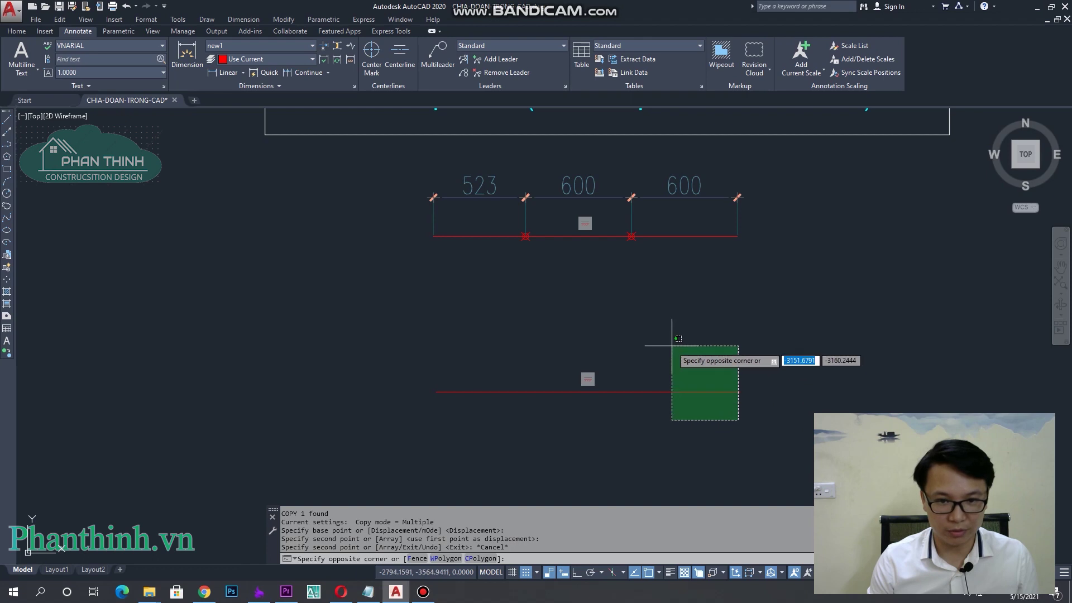
pyautogui.click(671, 345)
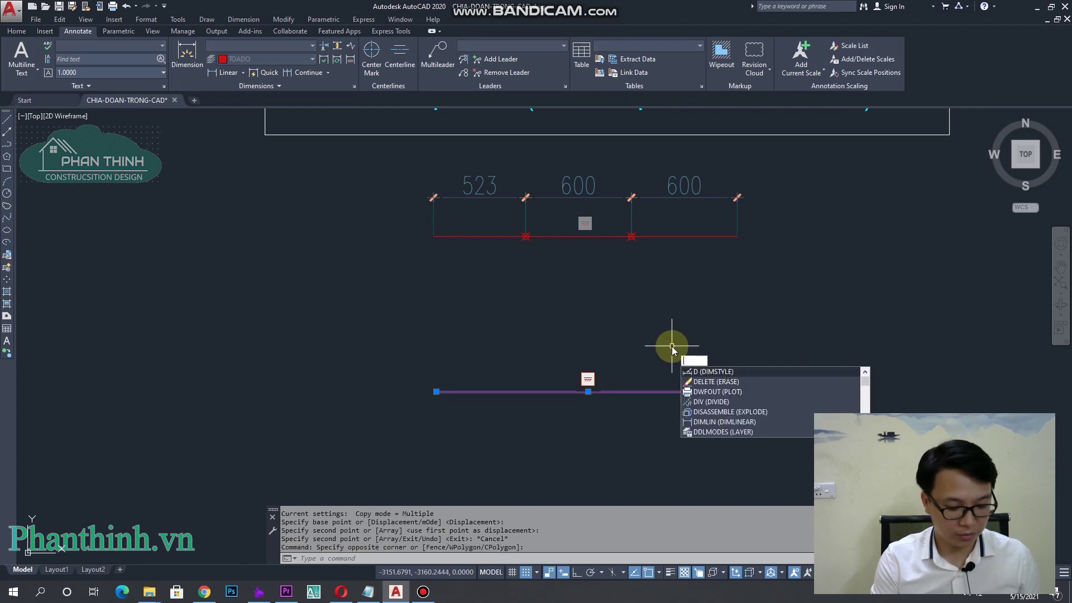
pyautogui.press('BackSpace')
# - Mark the copied lower line with MEASURE points every 500 units
pyautogui.write('me')
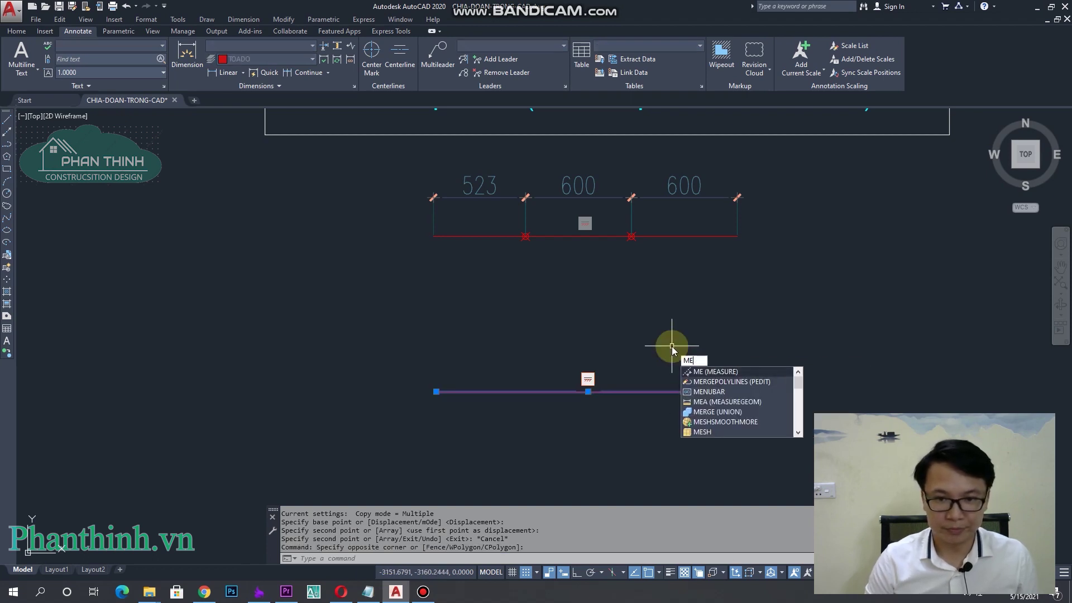
pyautogui.press('Return')
pyautogui.click(678, 392)
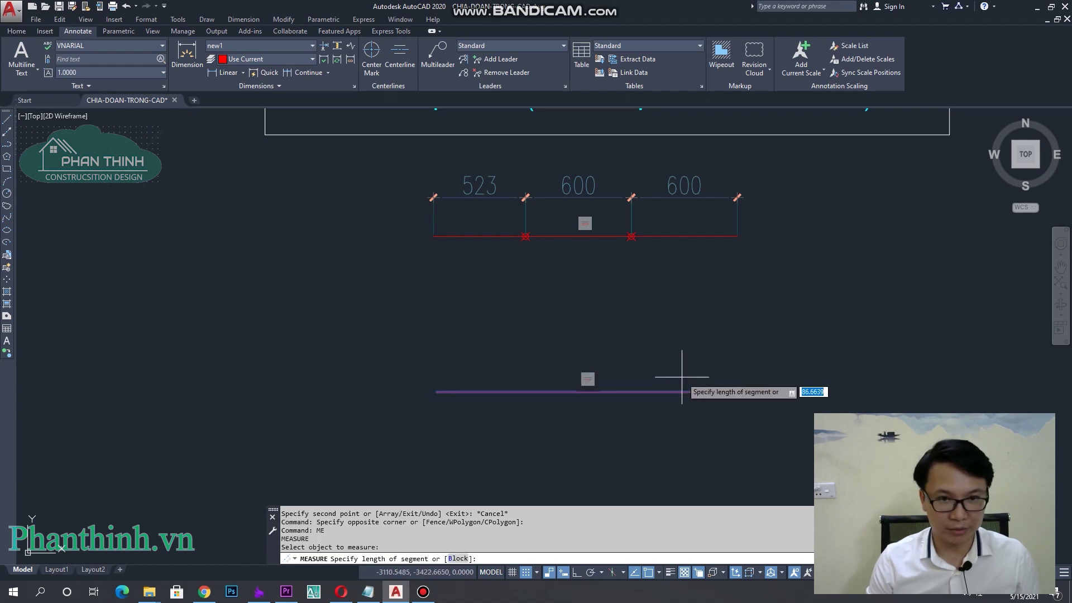
pyautogui.press('Return')
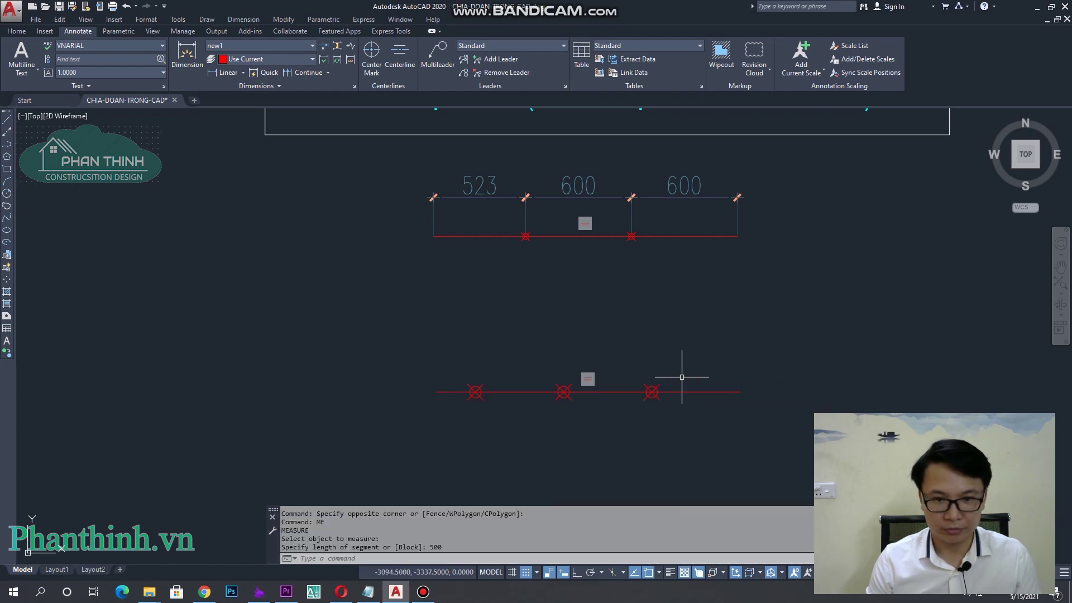
pyautogui.press('Escape')
pyautogui.press('Escape')
pyautogui.scroll(-1, 558, 377)
pyautogui.scroll(-1, 531, 370)
pyautogui.moveTo(531, 370)
pyautogui.mouseDown(button='middle')
pyautogui.moveTo(581, 395)
pyautogui.moveTo(570, 388)
pyautogui.mouseUp(button='middle')
pyautogui.scroll(2, 565, 398)
pyautogui.press('Escape')
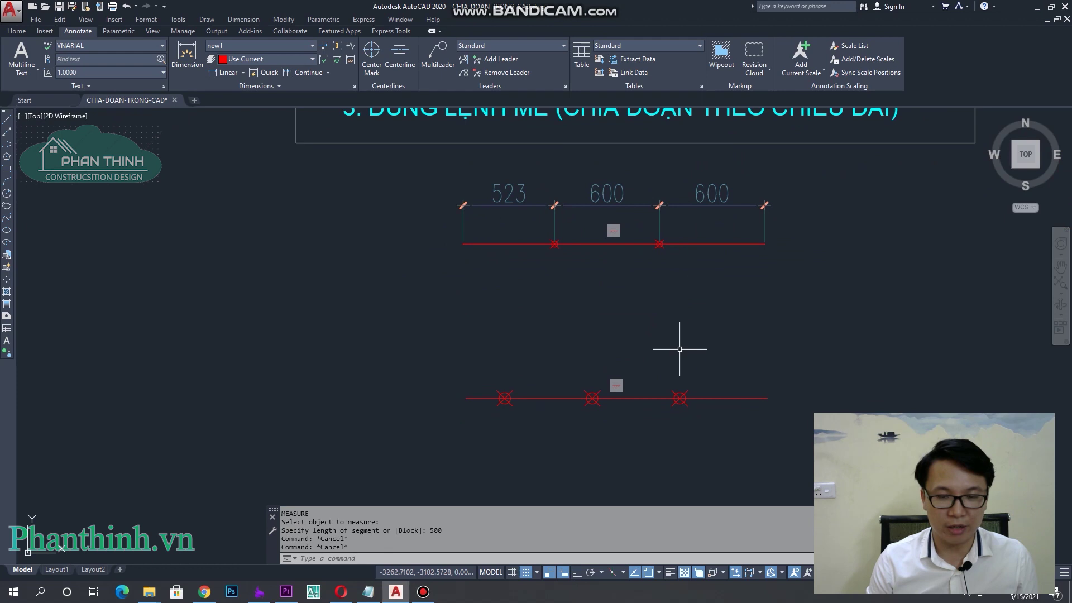
pyautogui.scroll(4, 713, 412)
# - Dimension the rightmost 500 piece of the lower line with DLI
pyautogui.write('dli')
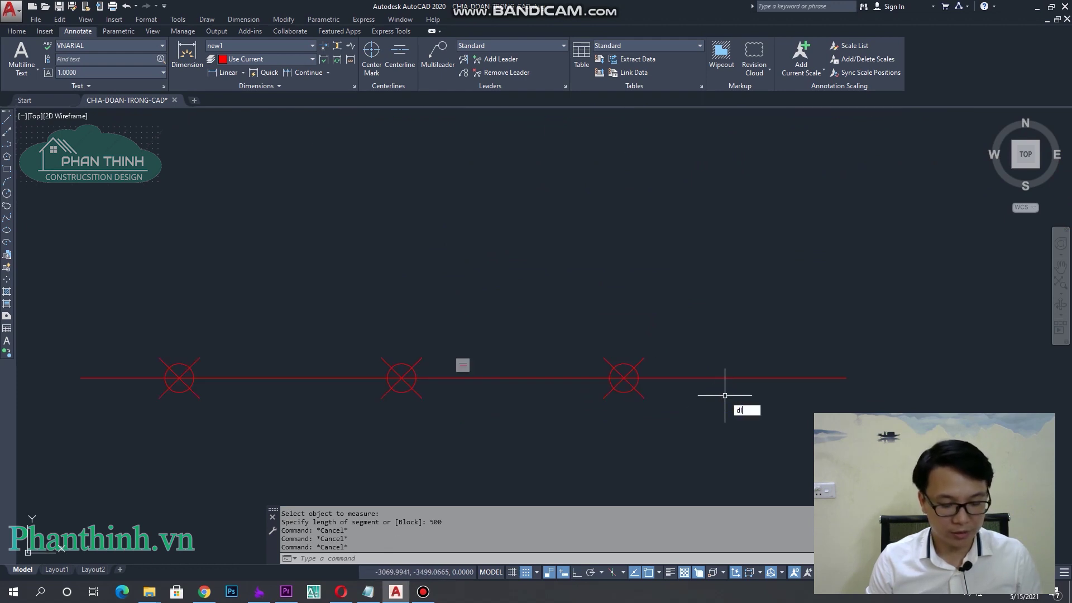
pyautogui.press('Return')
pyautogui.click(846, 378)
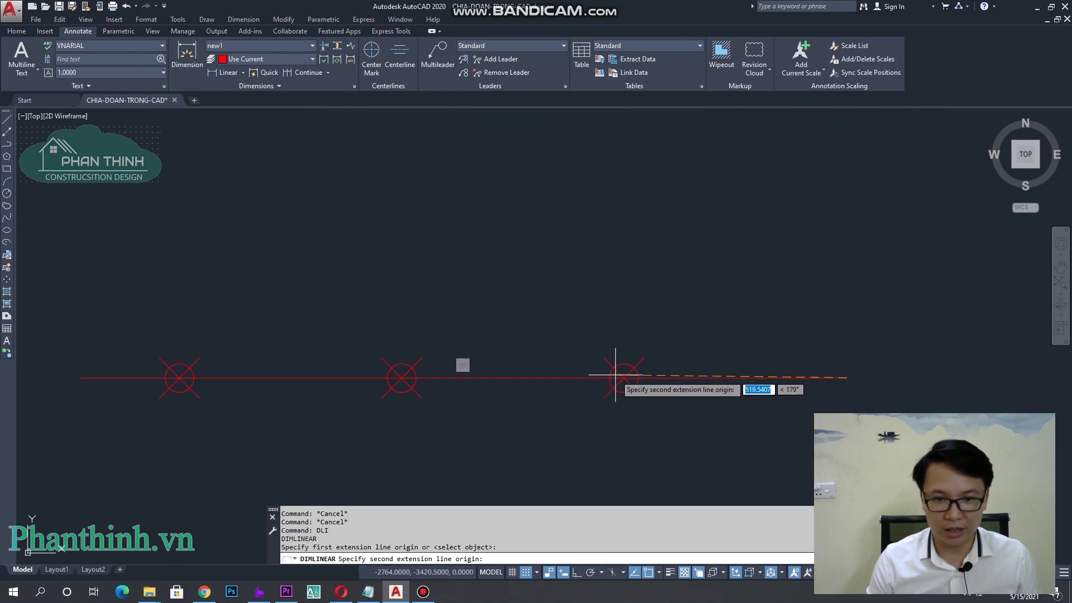
pyautogui.click(624, 378)
pyautogui.click(648, 232)
pyautogui.press('Escape')
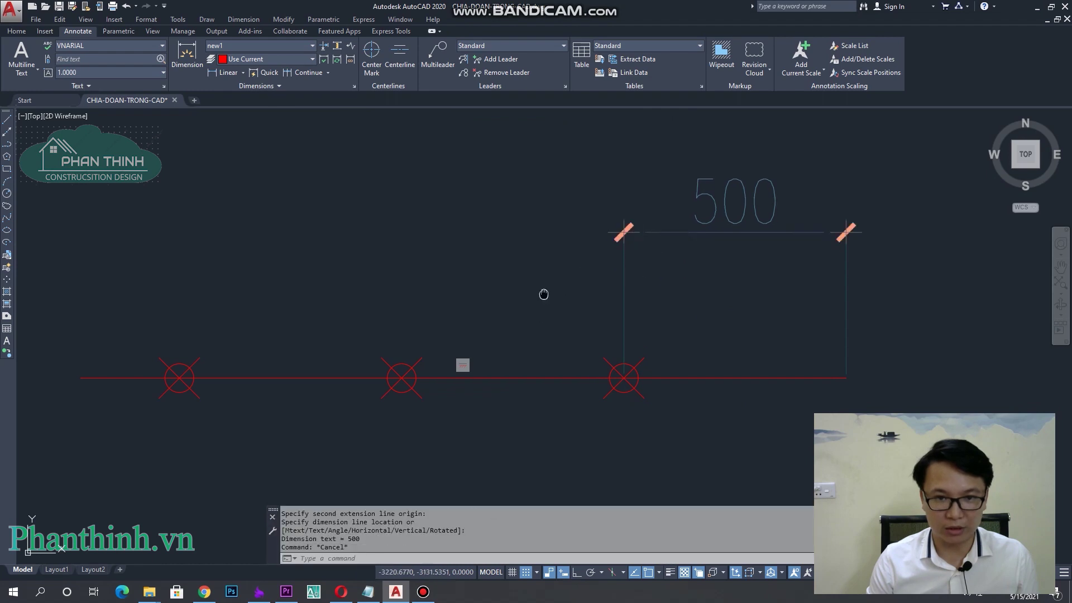
pyautogui.moveTo(540, 292); pyautogui.dragTo(676, 323, button='middle')
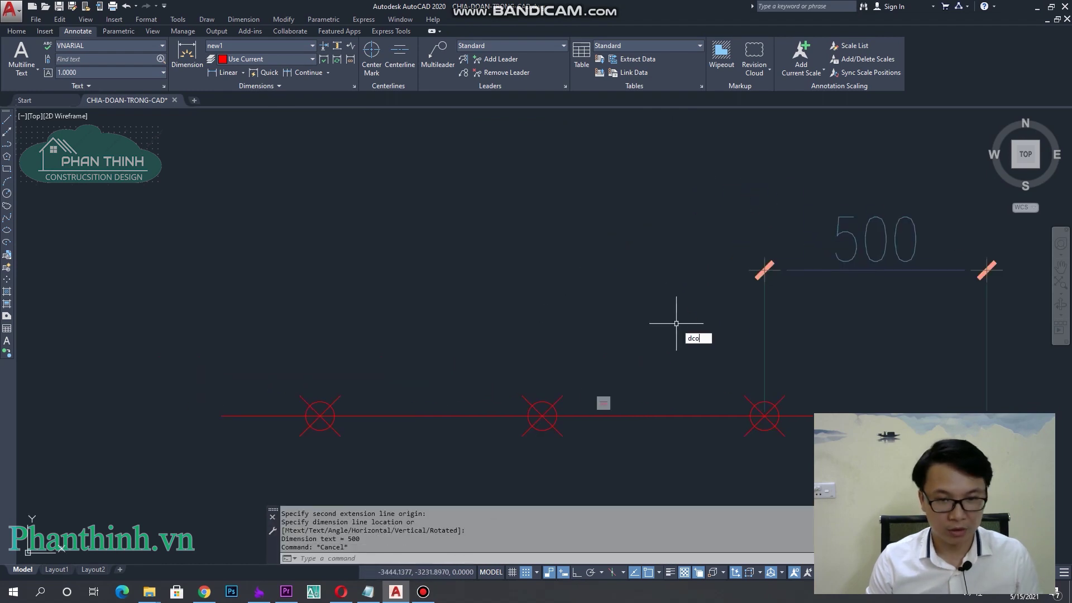
# - Continue the dimension chain leftward with 500, 500 and 223
pyautogui.press('Return')
pyautogui.click(542, 416)
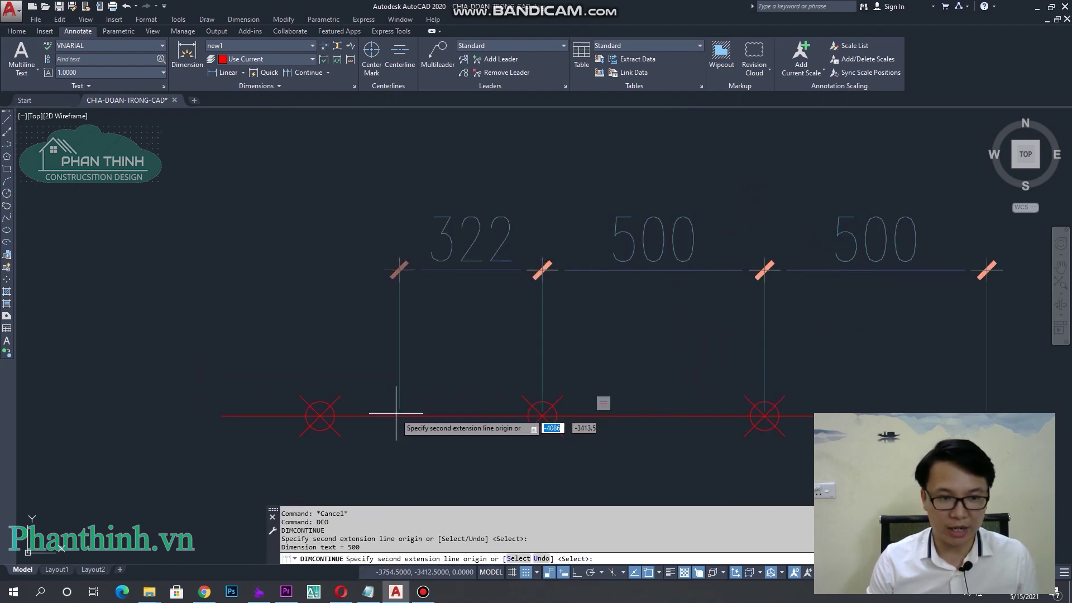
pyautogui.click(320, 416)
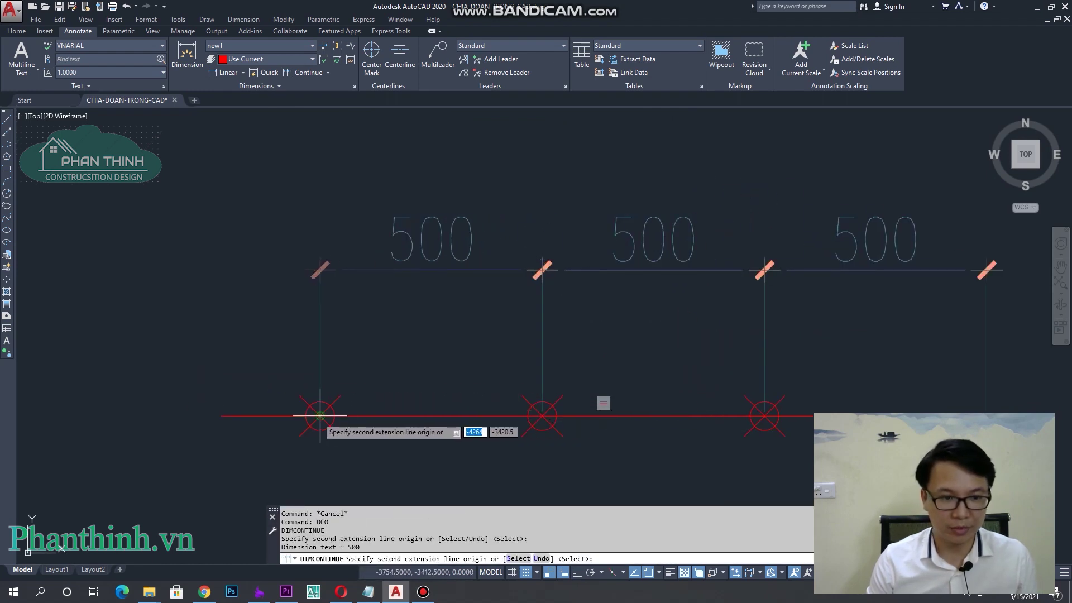
pyautogui.click(222, 416)
pyautogui.press('Escape')
pyautogui.scroll(-4, 516, 317)
pyautogui.press('Escape')
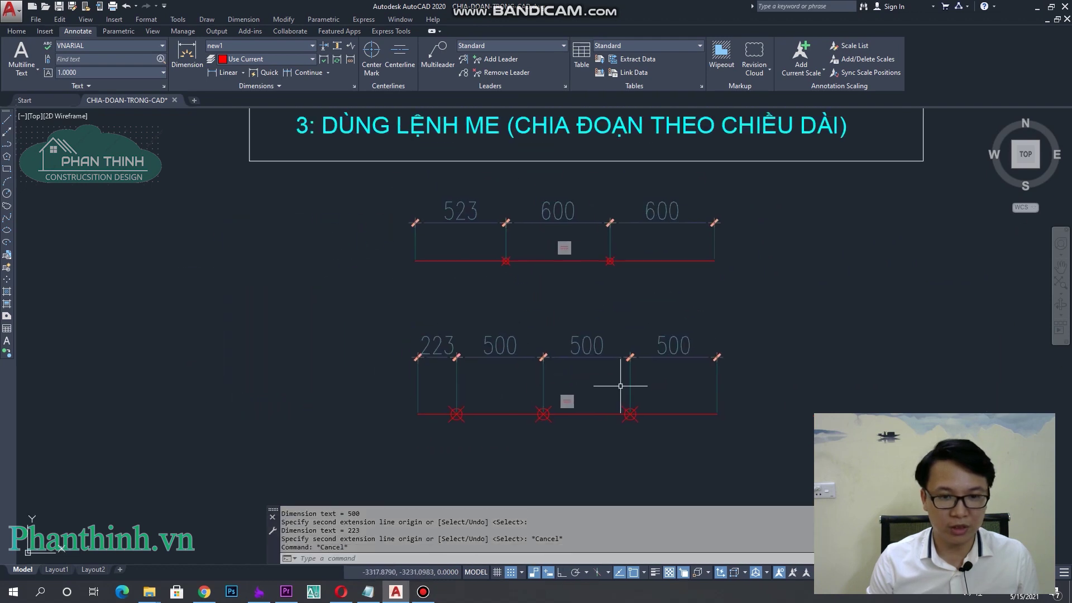
pyautogui.scroll(2, 611, 363)
pyautogui.moveTo(614, 351); pyautogui.dragTo(630, 379, button='middle')
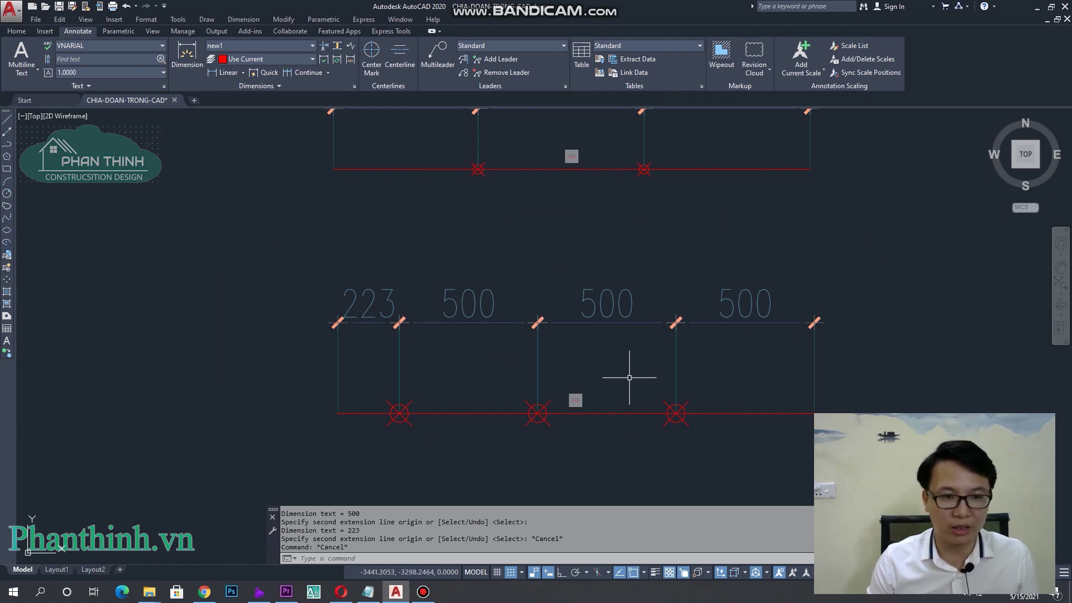
pyautogui.moveTo(589, 366)
pyautogui.mouseDown(button='middle')
pyautogui.moveTo(565, 411)
pyautogui.moveTo(584, 370)
pyautogui.mouseUp(button='middle')
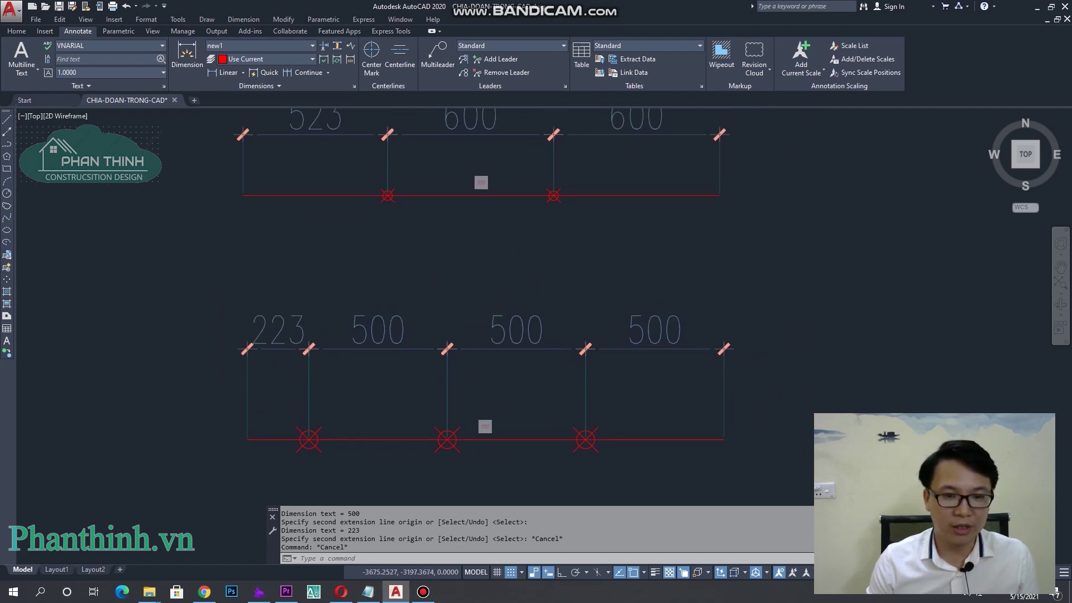
pyautogui.scroll(2, 392, 339)
pyautogui.click(395, 328)
pyautogui.press('Escape')
pyautogui.scroll(-1, 546, 329)
pyautogui.moveTo(546, 328)
pyautogui.mouseDown(button='middle')
pyautogui.moveTo(616, 377)
pyautogui.moveTo(604, 362)
pyautogui.mouseUp(button='middle')
pyautogui.scroll(-5, 617, 377)
pyautogui.scroll(5, 513, 377)
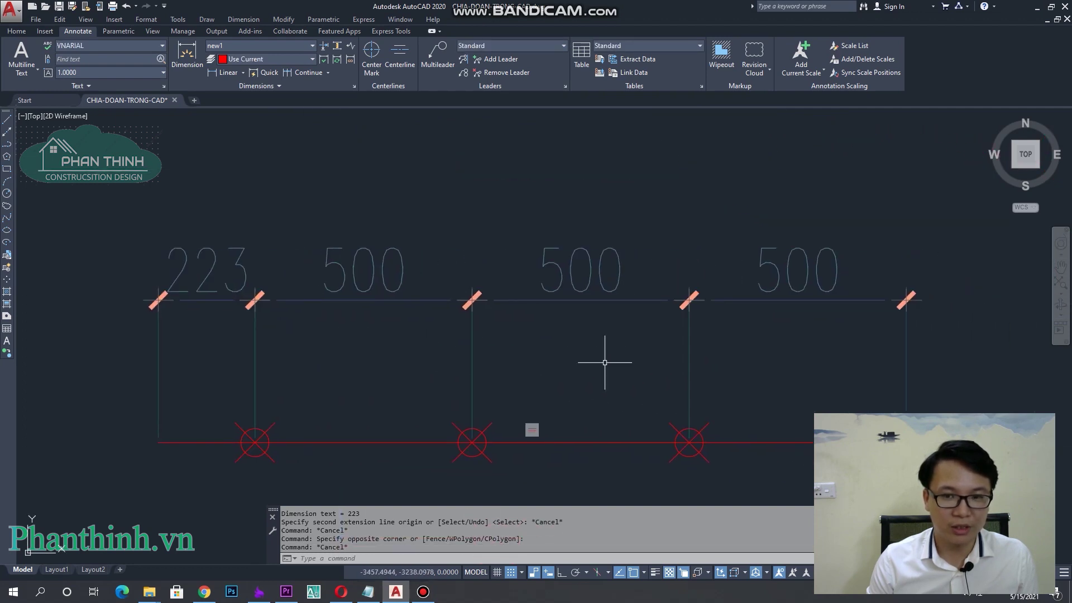
pyautogui.click(938, 334)
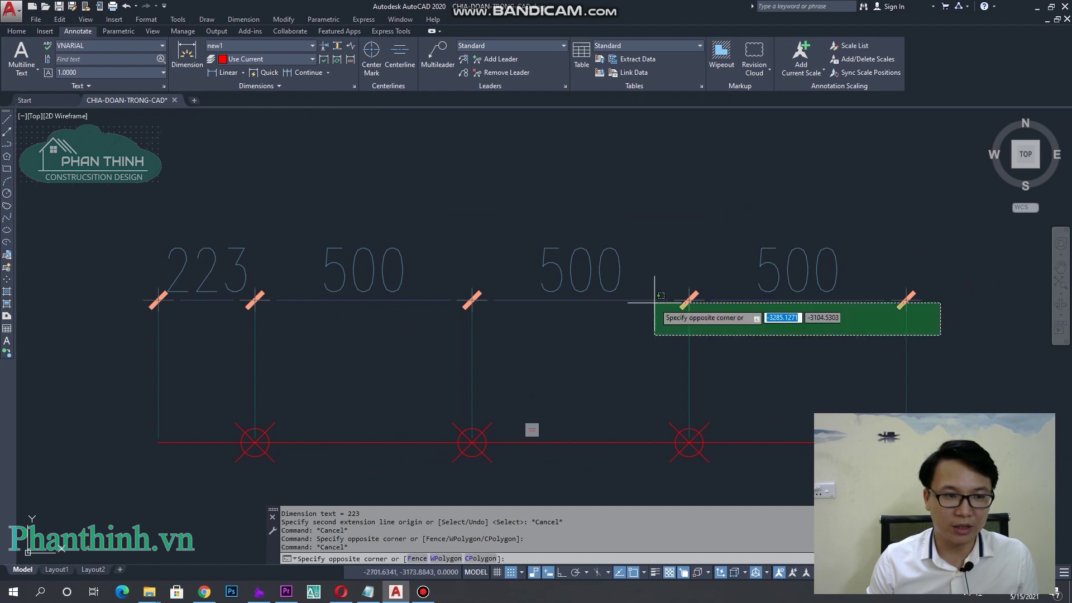
pyautogui.click(416, 317)
pyautogui.moveTo(481, 346); pyautogui.dragTo(660, 325, button='middle')
pyautogui.press('Escape')
pyautogui.scroll(-4, 417, 322)
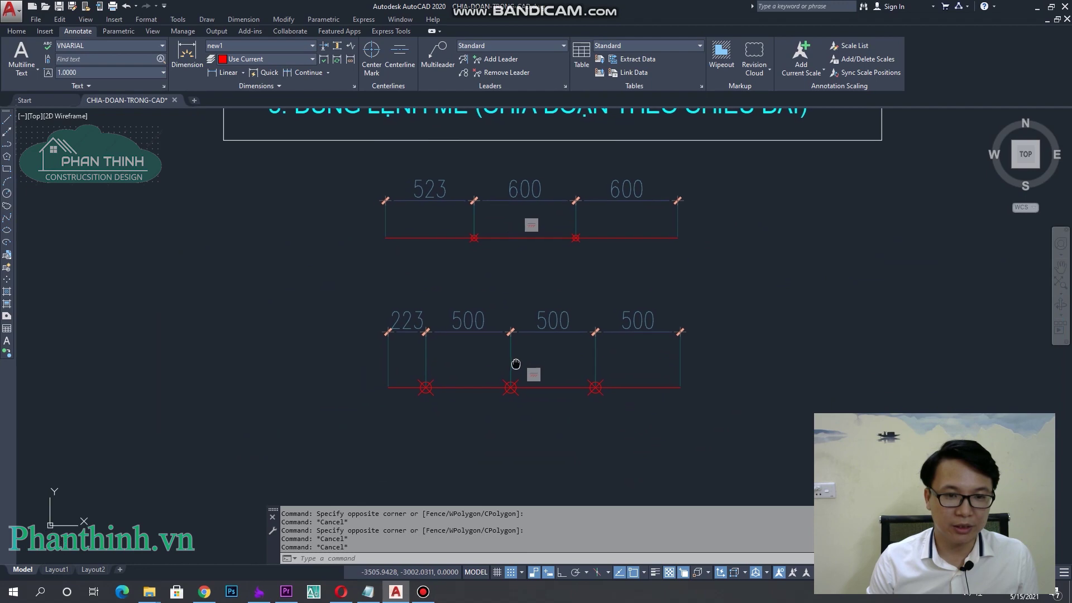
pyautogui.scroll(2, 544, 380)
pyautogui.scroll(-3, 545, 380)
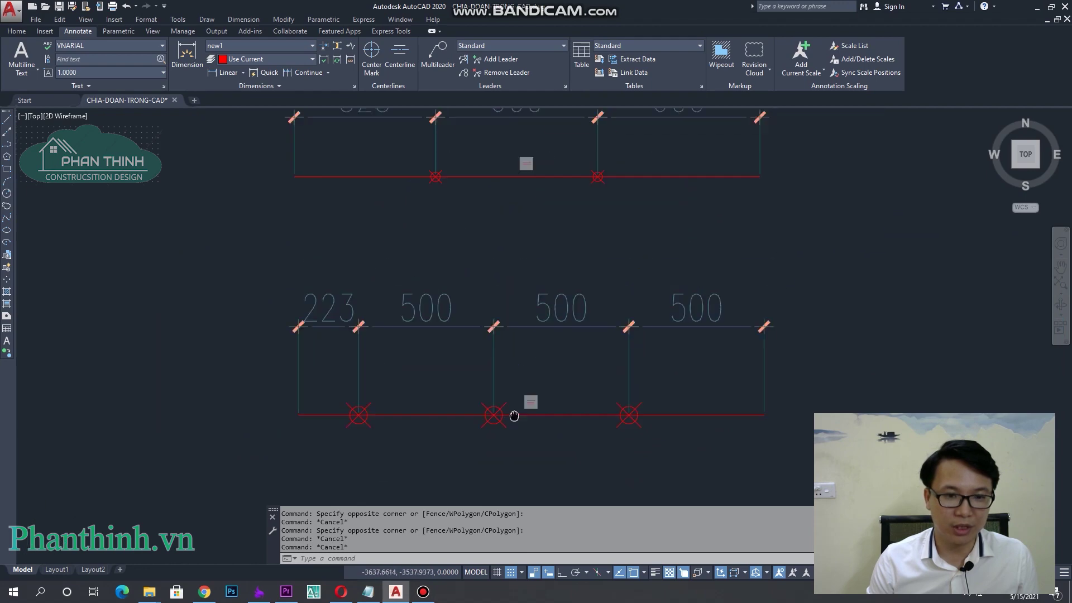
pyautogui.moveTo(549, 363); pyautogui.dragTo(514, 383, button='middle')
pyautogui.scroll(3, 487, 327)
pyautogui.scroll(-1, 487, 327)
pyautogui.scroll(-4, 548, 363)
pyautogui.scroll(1, 574, 271)
pyautogui.scroll(2, 575, 270)
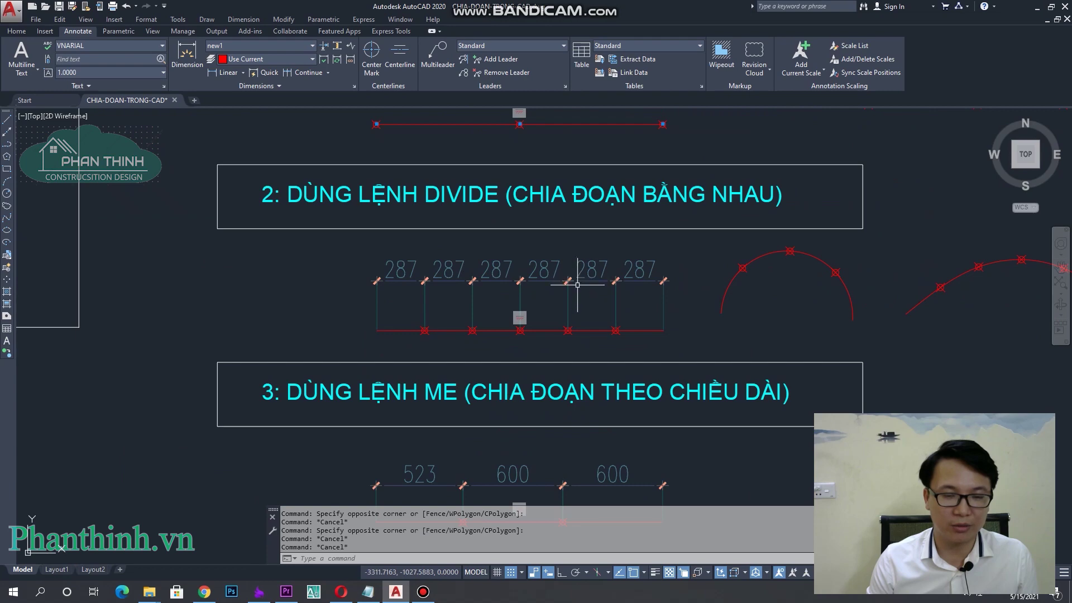
pyautogui.scroll(4, 541, 309)
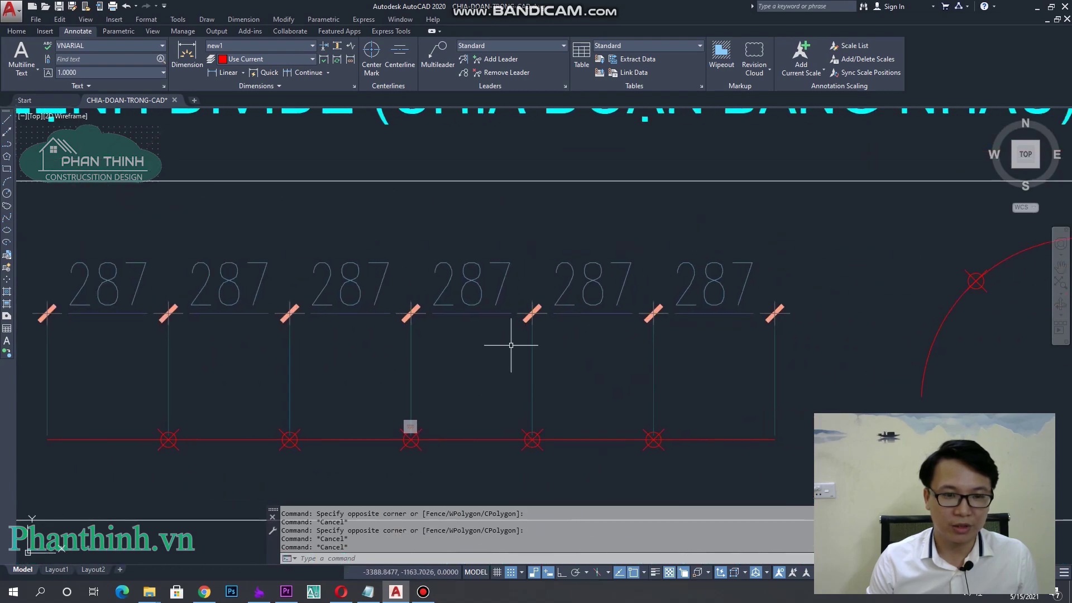
pyautogui.scroll(-2, 508, 331)
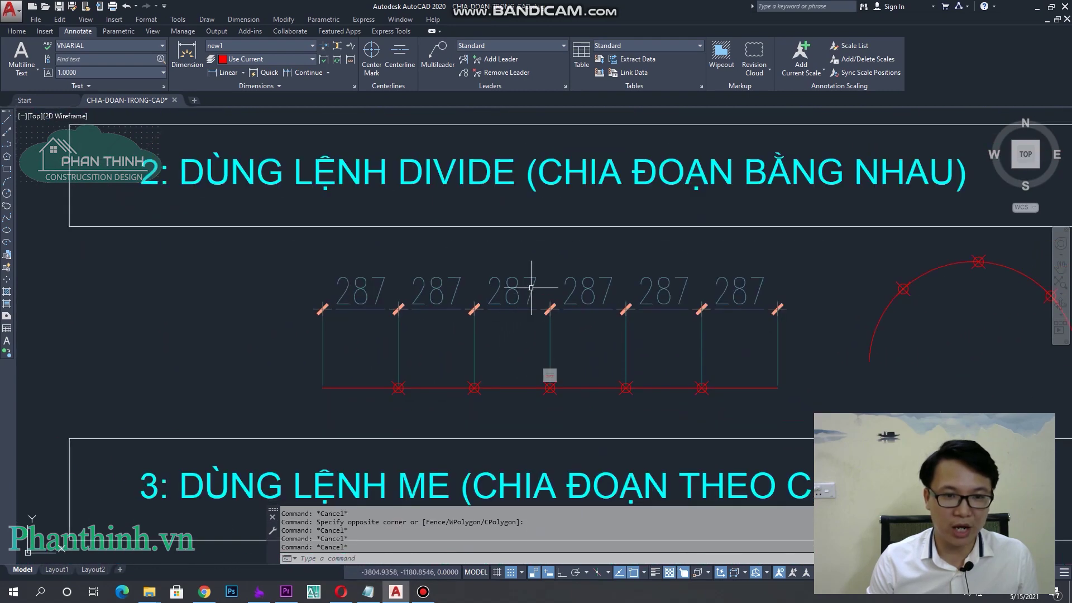
pyautogui.scroll(4, 530, 305)
pyautogui.scroll(-2, 364, 362)
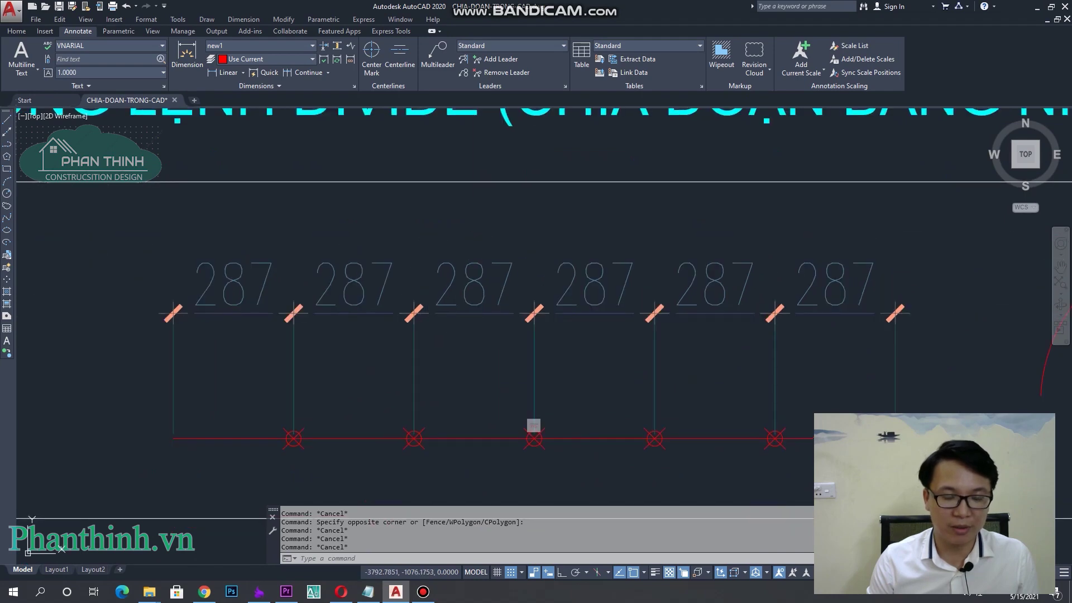
pyautogui.moveTo(363, 362); pyautogui.dragTo(439, 329, button='middle')
pyautogui.moveTo(869, 348); pyautogui.dragTo(710, 354, button='middle')
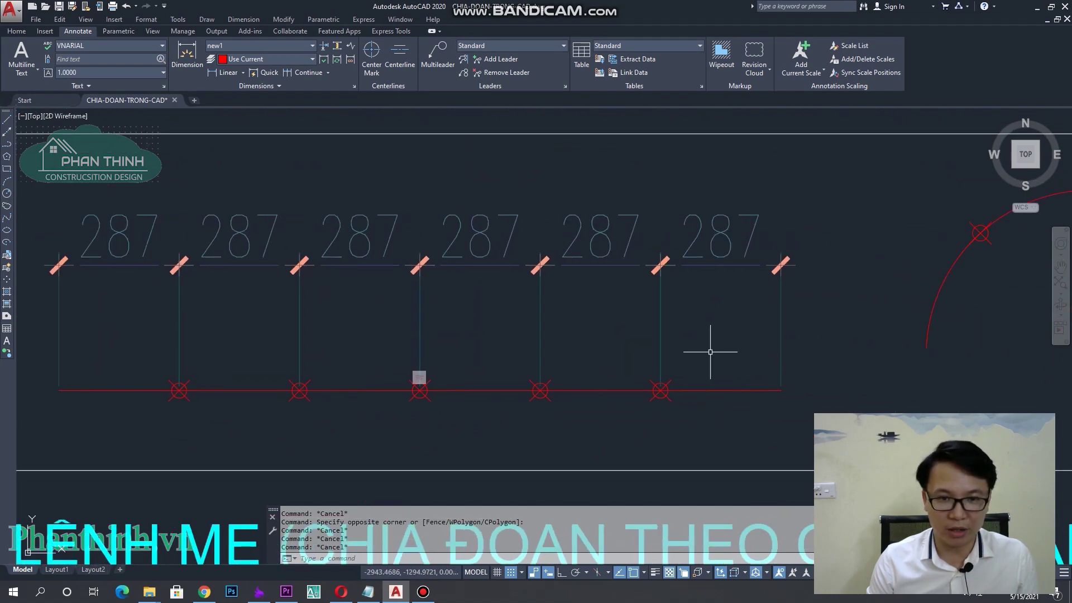
pyautogui.moveTo(651, 270); pyautogui.dragTo(625, 288, button='middle')
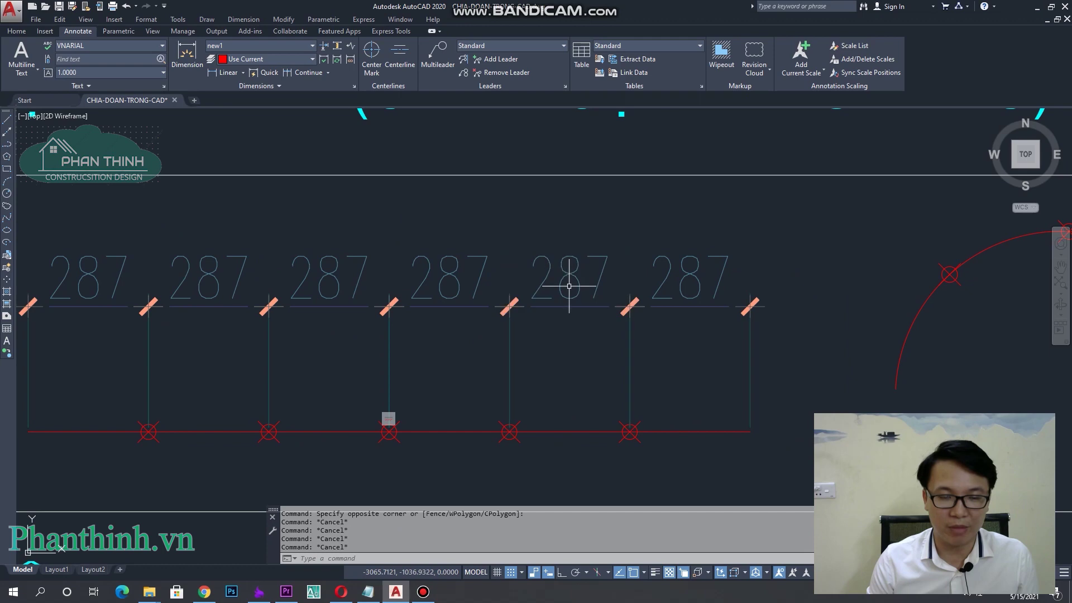
pyautogui.scroll(-3, 567, 279)
pyautogui.scroll(2, 575, 357)
pyautogui.scroll(2, 580, 363)
pyautogui.moveTo(581, 363); pyautogui.dragTo(587, 367, button='middle')
pyautogui.scroll(4, 555, 396)
pyautogui.scroll(-4, 562, 395)
pyautogui.scroll(2, 619, 375)
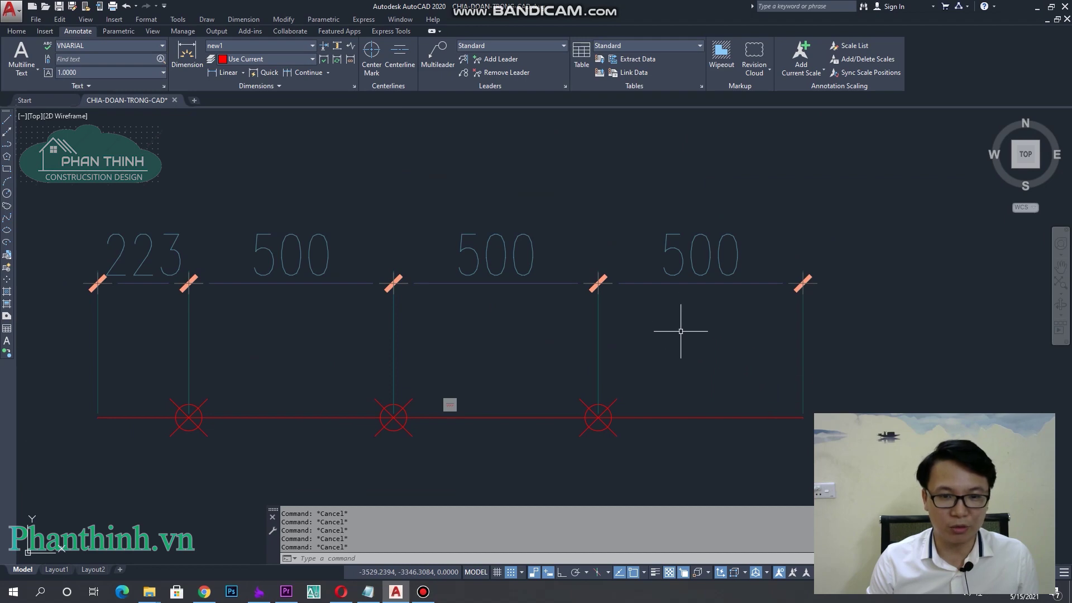
pyautogui.scroll(-3, 501, 371)
pyautogui.scroll(-2, 536, 312)
pyautogui.scroll(3, 542, 273)
pyautogui.scroll(-2, 542, 283)
pyautogui.scroll(-2, 586, 335)
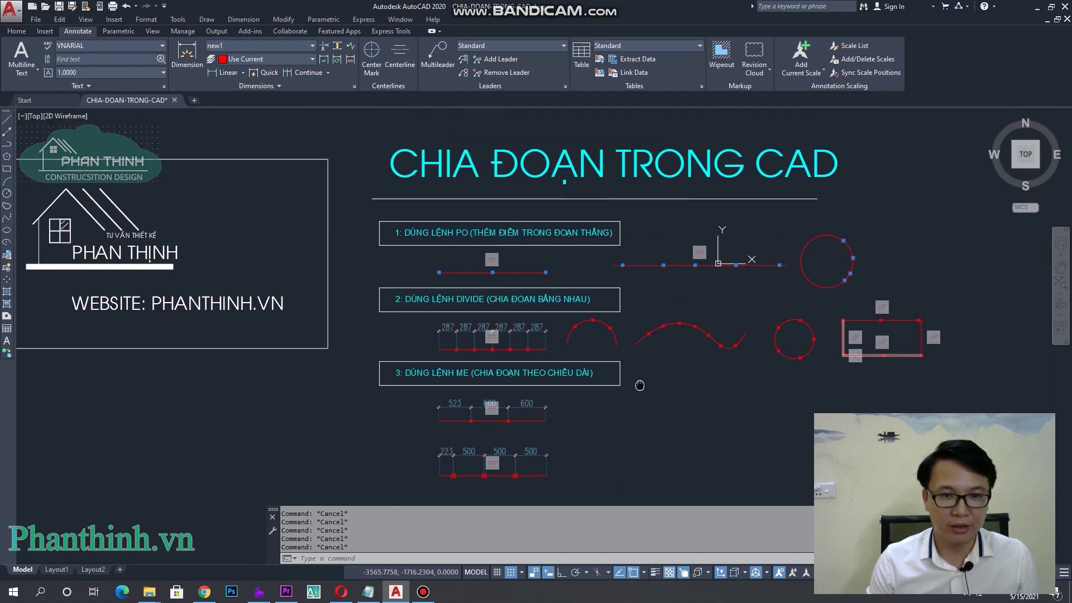
pyautogui.scroll(1, 545, 354)
pyautogui.scroll(3, 518, 388)
pyautogui.moveTo(517, 388); pyautogui.dragTo(565, 354, button='middle')
pyautogui.moveTo(592, 167); pyautogui.dragTo(601, 328, button='middle')
pyautogui.scroll(-2, 510, 284)
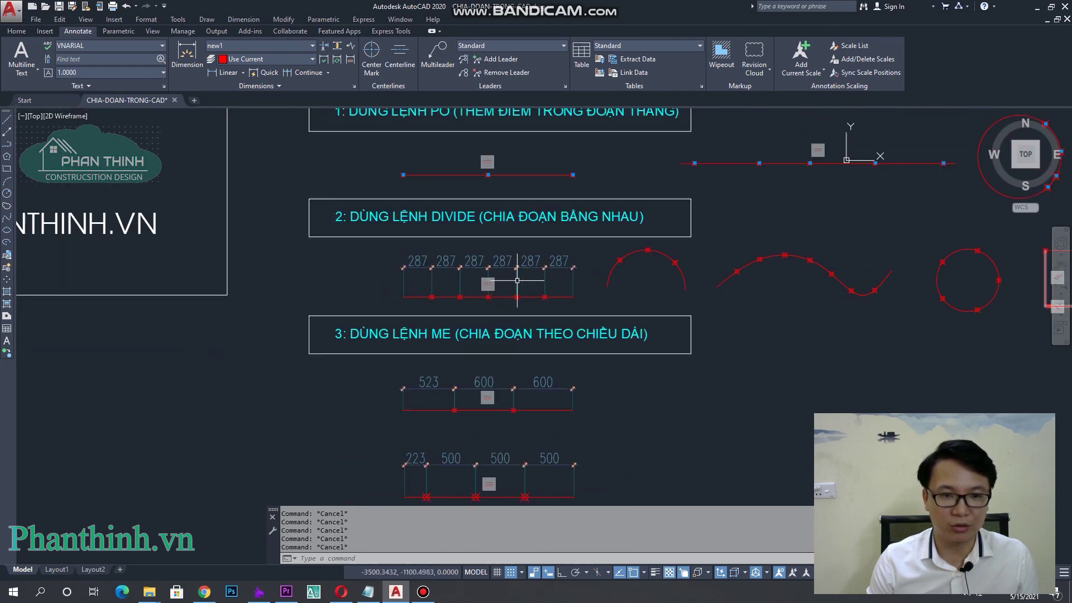
pyautogui.scroll(-1, 497, 327)
pyautogui.scroll(-1, 451, 321)
pyautogui.moveTo(451, 322); pyautogui.dragTo(567, 342, button='middle')
pyautogui.moveTo(567, 248); pyautogui.dragTo(567, 342, button='middle')
pyautogui.moveTo(521, 402); pyautogui.dragTo(522, 338, button='middle')
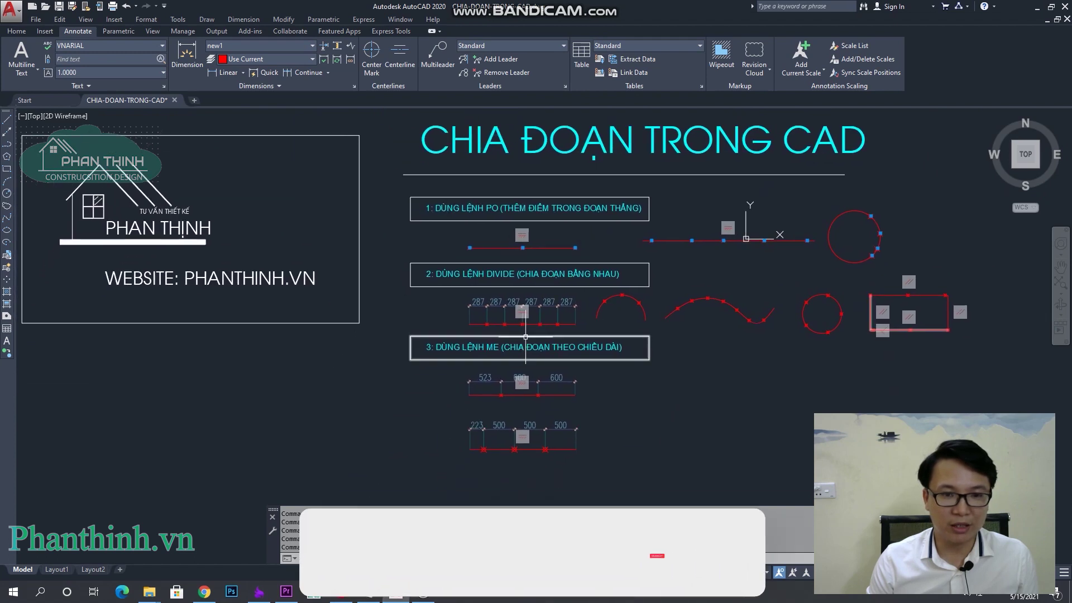
pyautogui.moveTo(681, 336); pyautogui.dragTo(676, 351, button='middle')
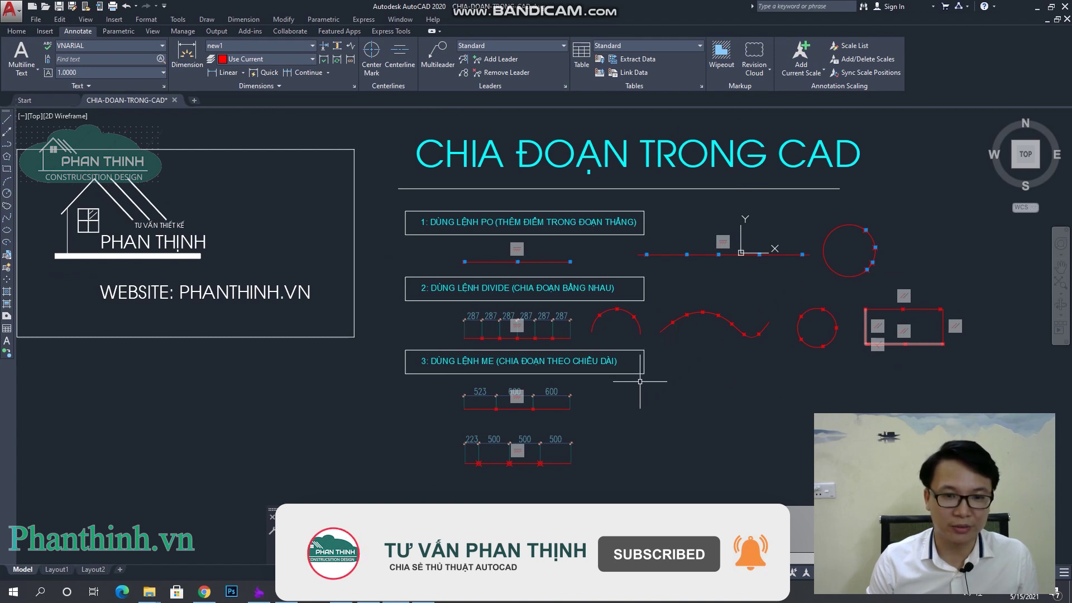
pyautogui.moveTo(851, 385); pyautogui.dragTo(759, 368, button='middle')
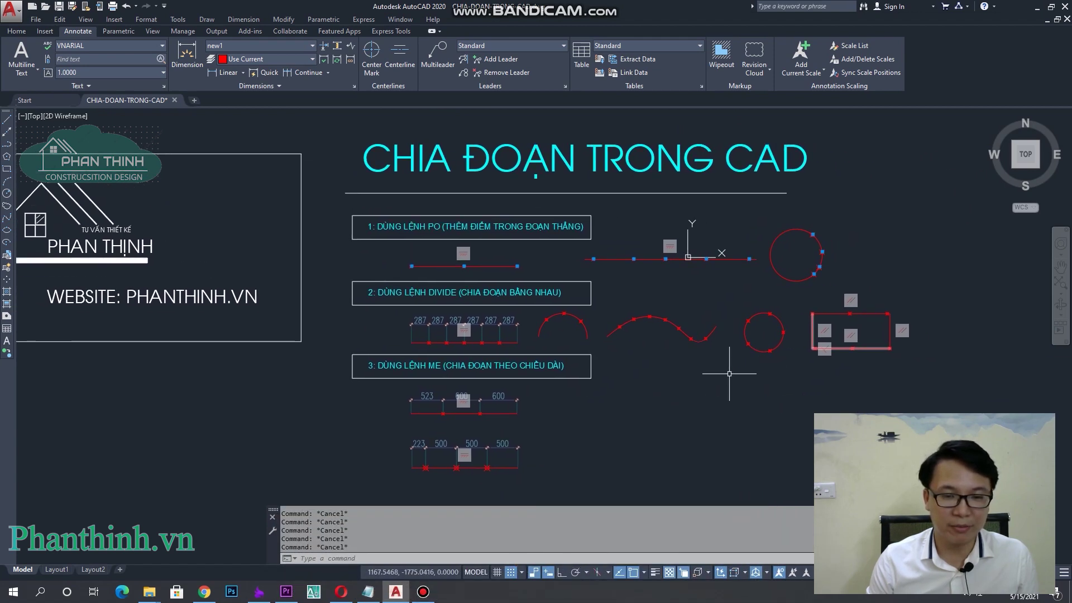